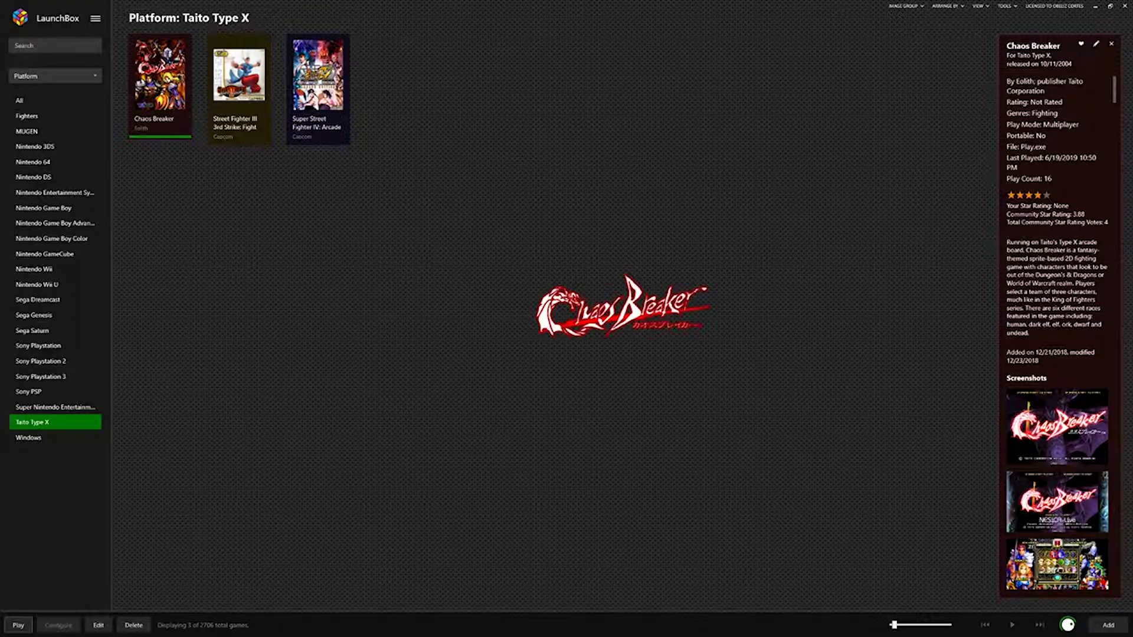
- View the game lists of the MUGEN and Taito Type X platforms, and close LaunchBox
{"action": "left_click", "coordinate": [36, 131]}
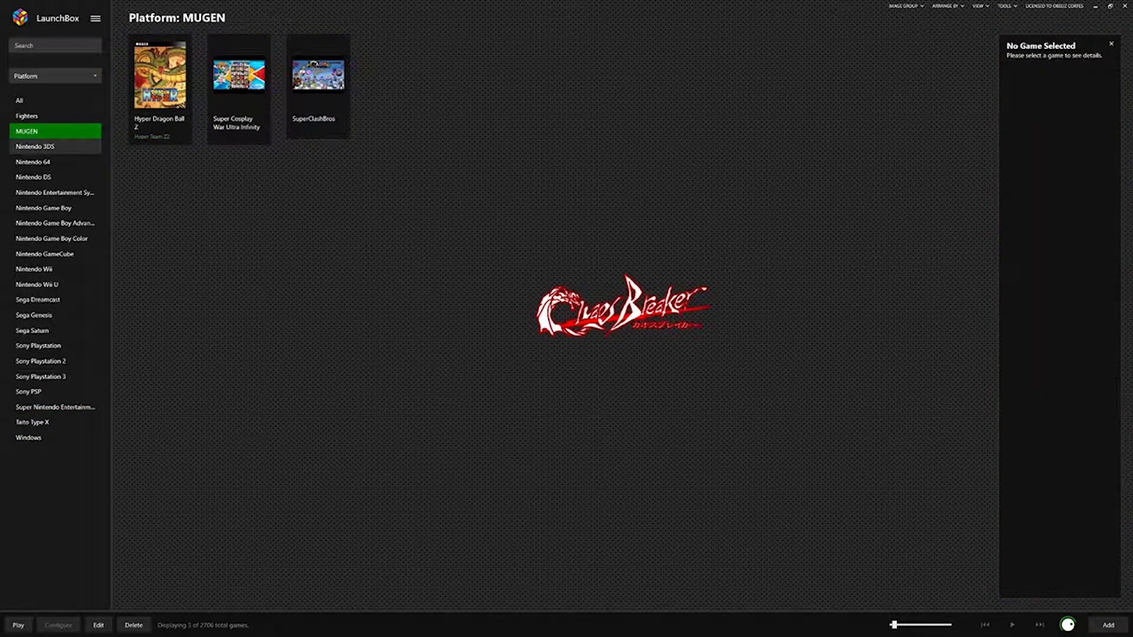
{"action": "left_click", "coordinate": [32, 421]}
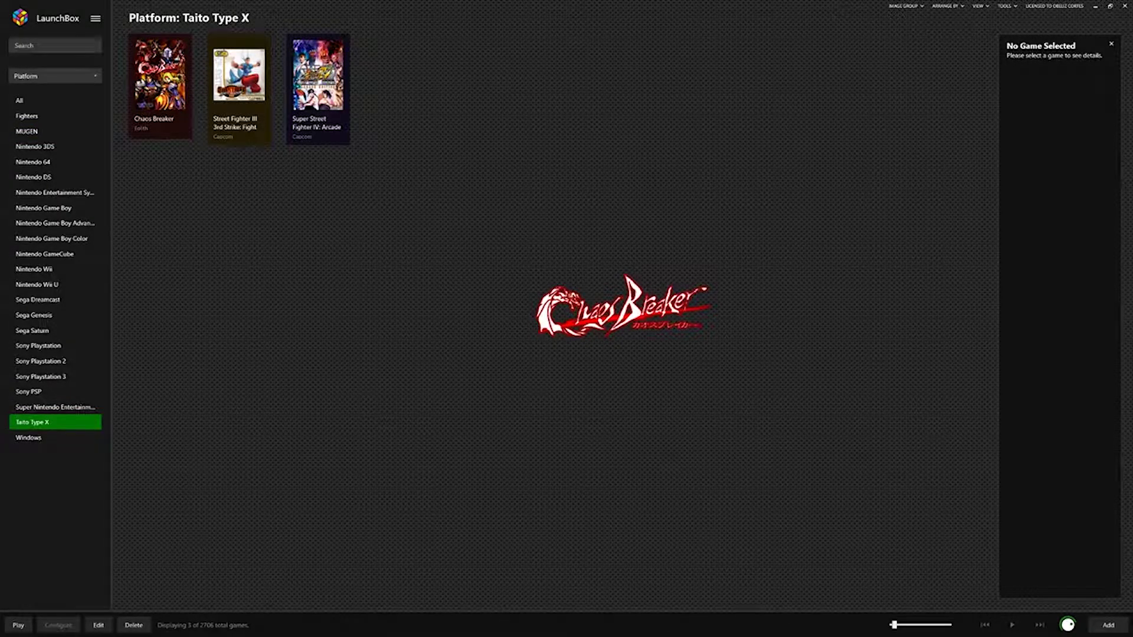
{"action": "left_click", "coordinate": [1124, 6]}
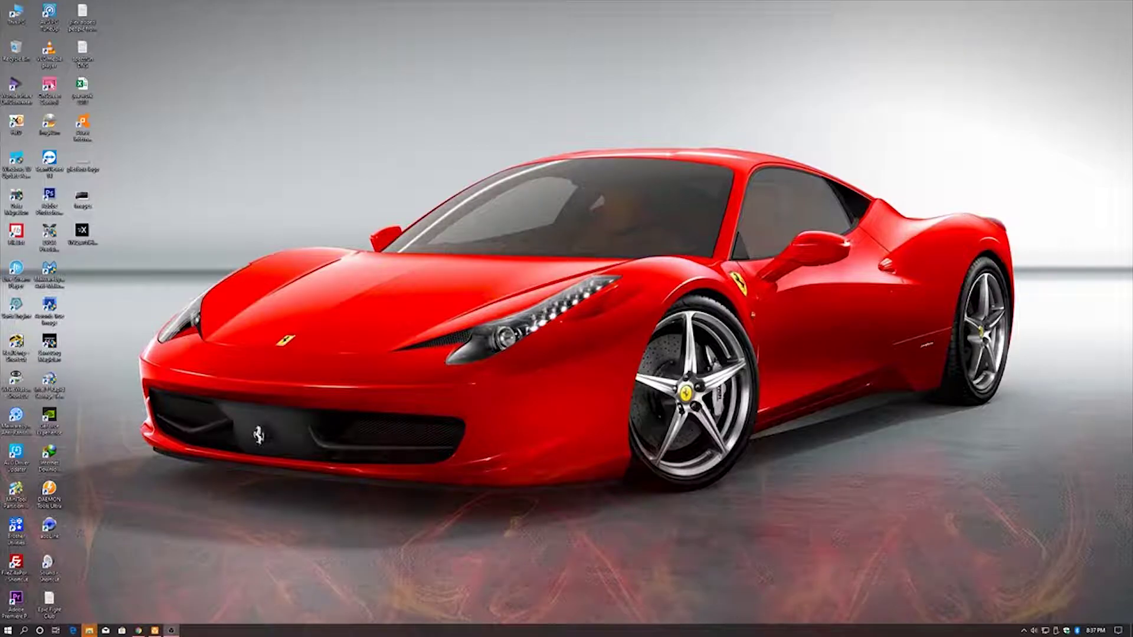
- Switch to File Explorer, maximize it, and open the NESTICA folder on the F: drive to look through its game folders
{"action": "mouse_move", "coordinate": [154, 630]}
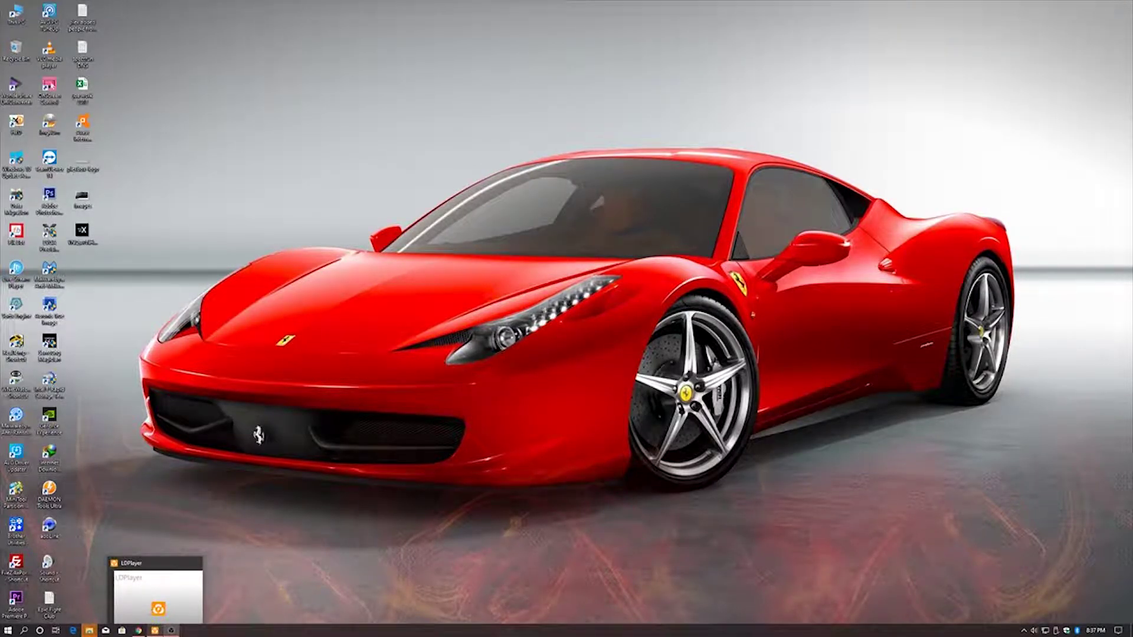
{"action": "mouse_move", "coordinate": [89, 630]}
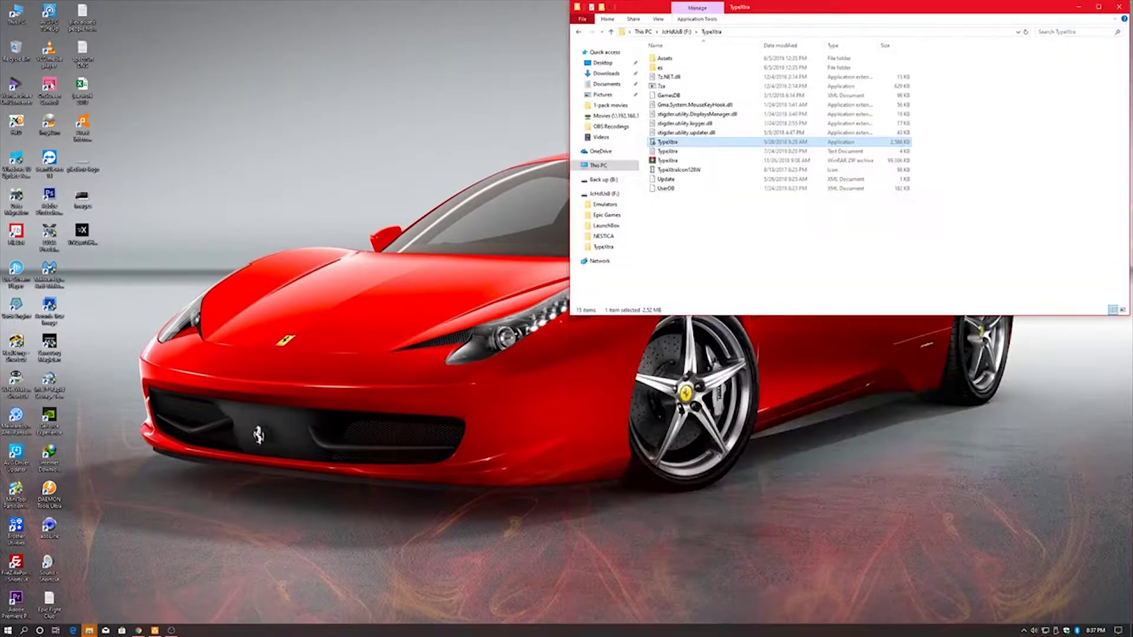
{"action": "mouse_move", "coordinate": [1033, 14]}
{"action": "left_mouse_down"}
{"action": "mouse_move", "coordinate": [773, 71]}
{"action": "mouse_move", "coordinate": [529, 77]}
{"action": "mouse_move", "coordinate": [1037, 14]}
{"action": "left_mouse_up"}
{"action": "left_click", "coordinate": [1099, 6]}
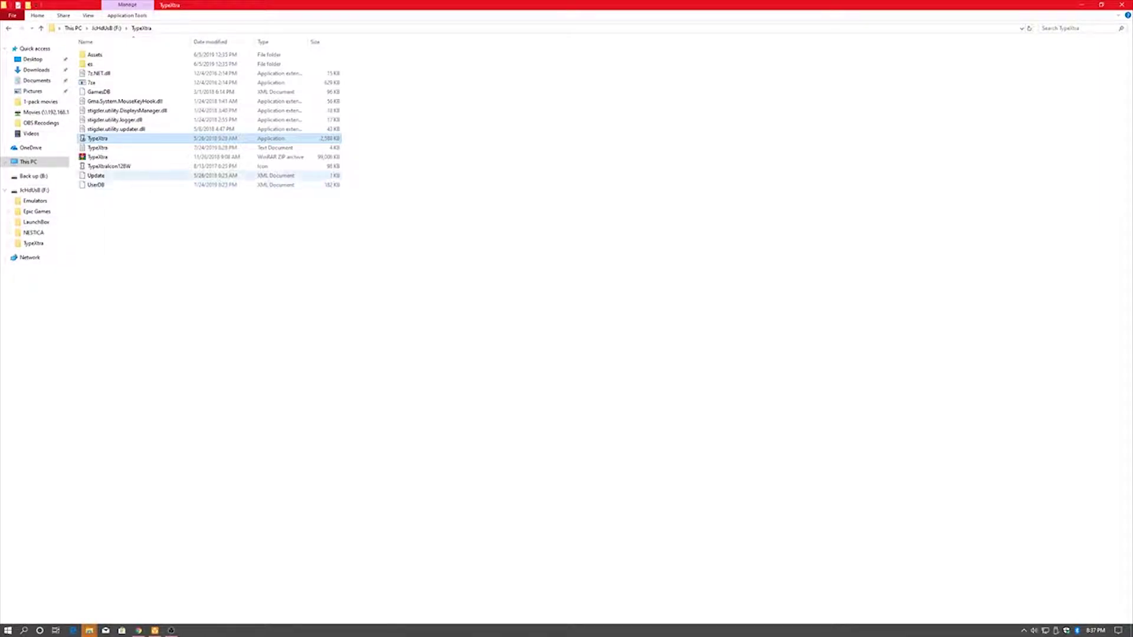
{"action": "key", "text": "alt+Left"}
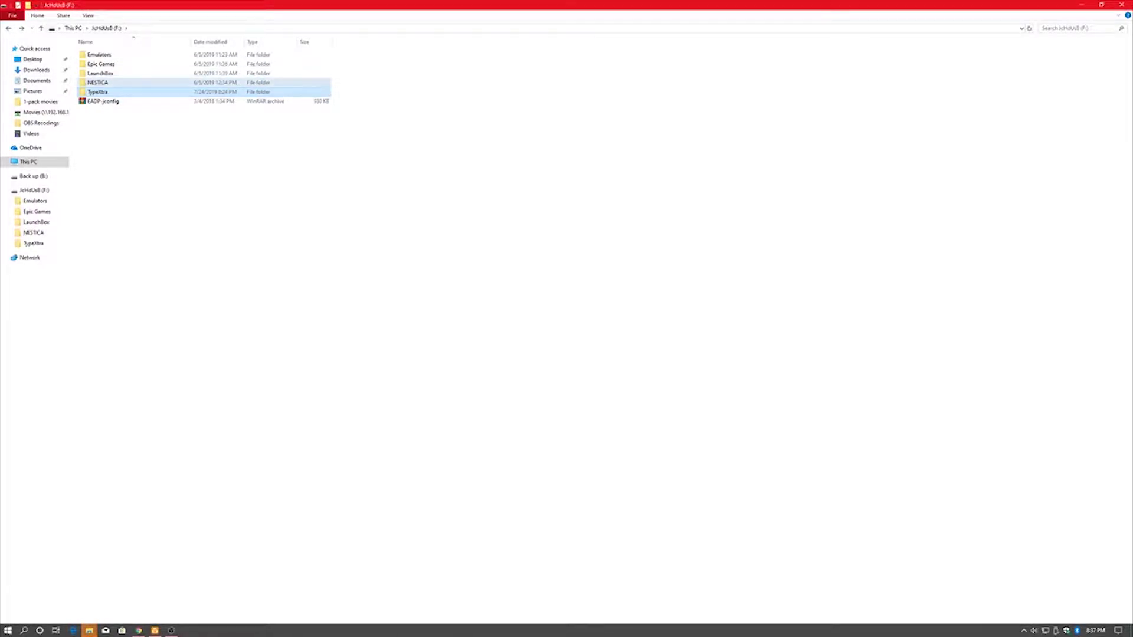
{"action": "double_click", "coordinate": [97, 82]}
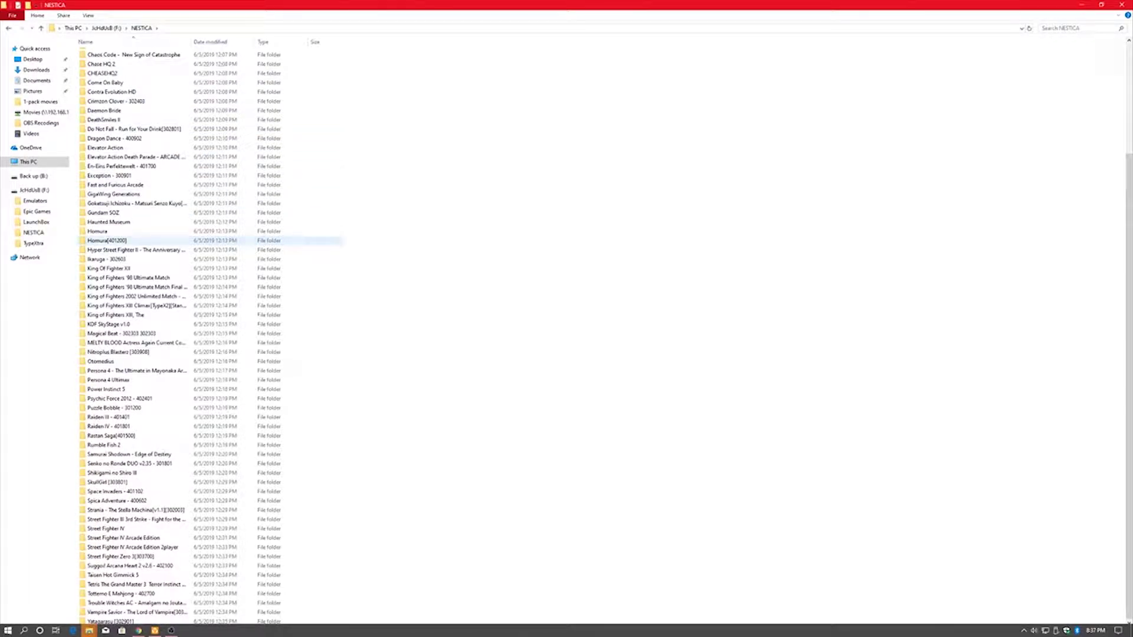
{"action": "scroll", "coordinate": [207, 370], "scroll_direction": "up", "scroll_amount": 2}
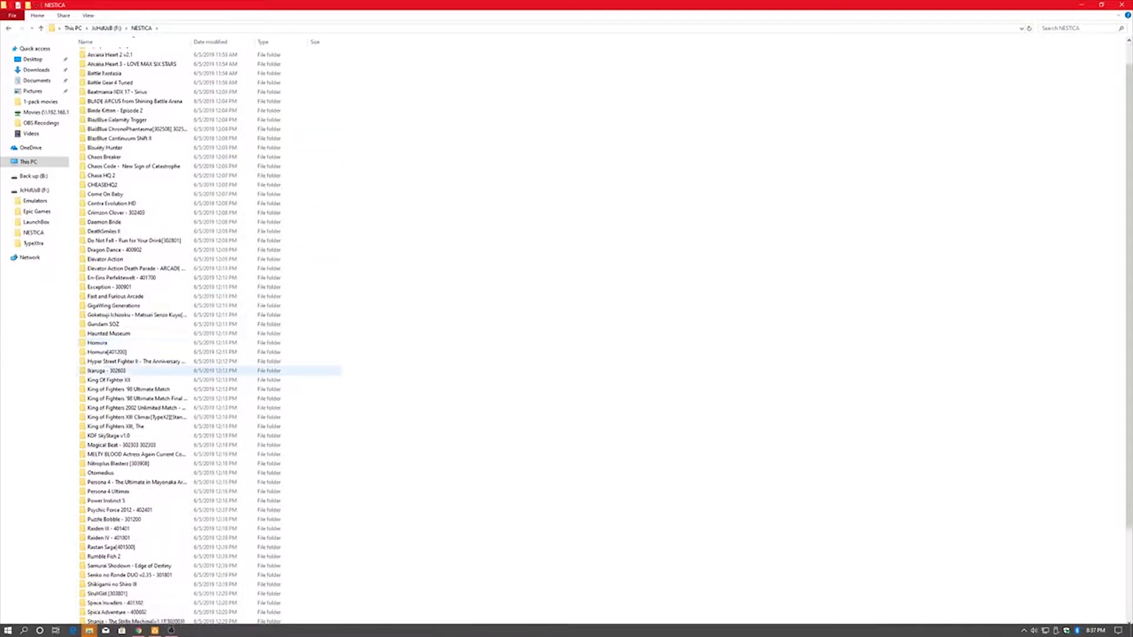
{"action": "scroll", "coordinate": [207, 374], "scroll_direction": "down", "scroll_amount": 1}
{"action": "scroll", "coordinate": [206, 384], "scroll_direction": "up", "scroll_amount": 1}
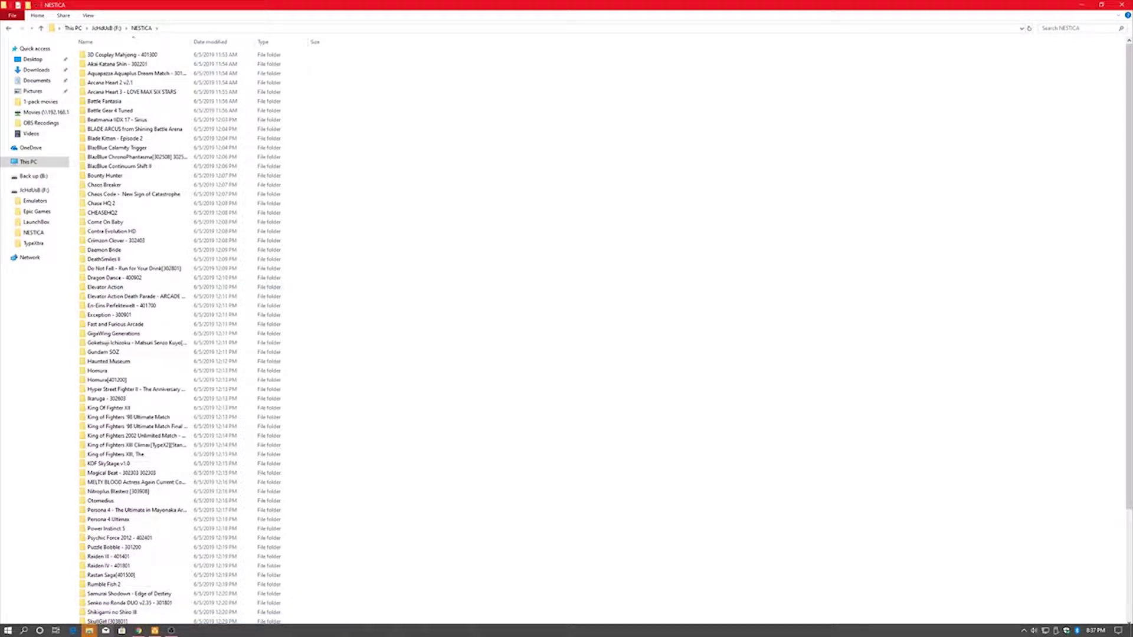
- Switch to Chrome, examine the maximized NESICA GAMES (Arcade dumps) torrent page and its game list, and minimize the browser
{"action": "left_click", "coordinate": [138, 630]}
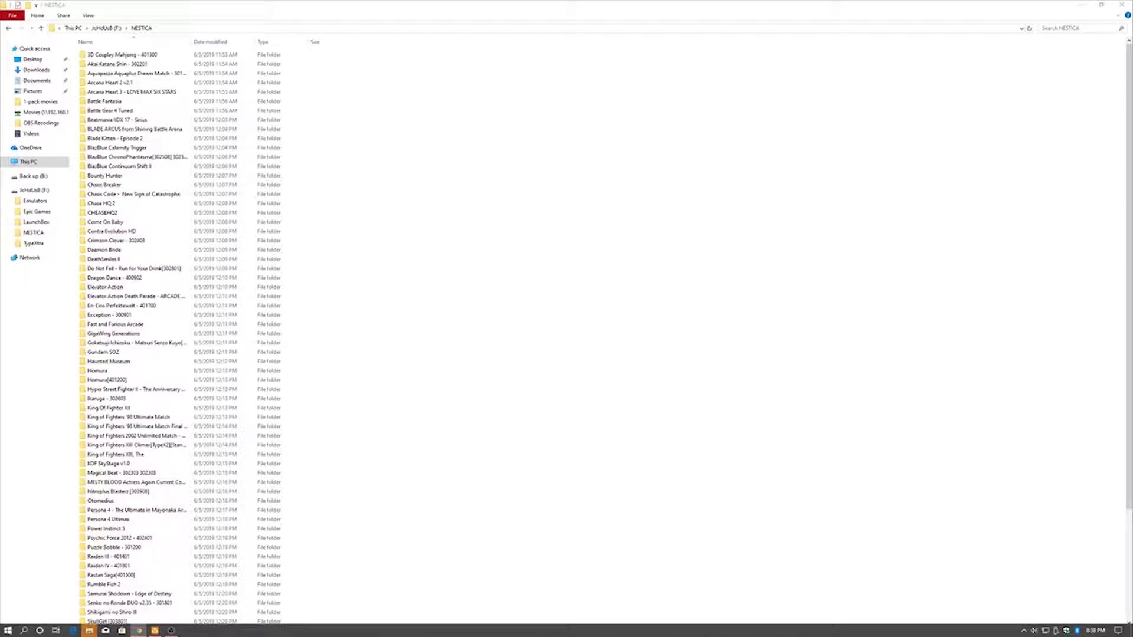
{"action": "left_click_drag", "start_coordinate": [1132, 97], "coordinate": [393, 98]}
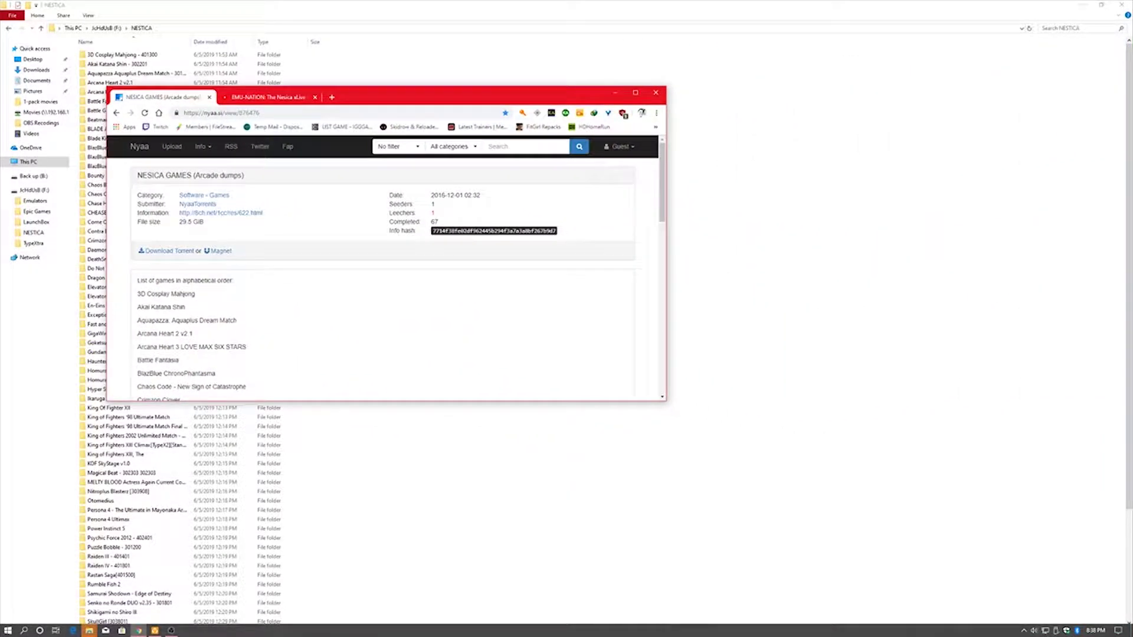
{"action": "left_click", "coordinate": [635, 93]}
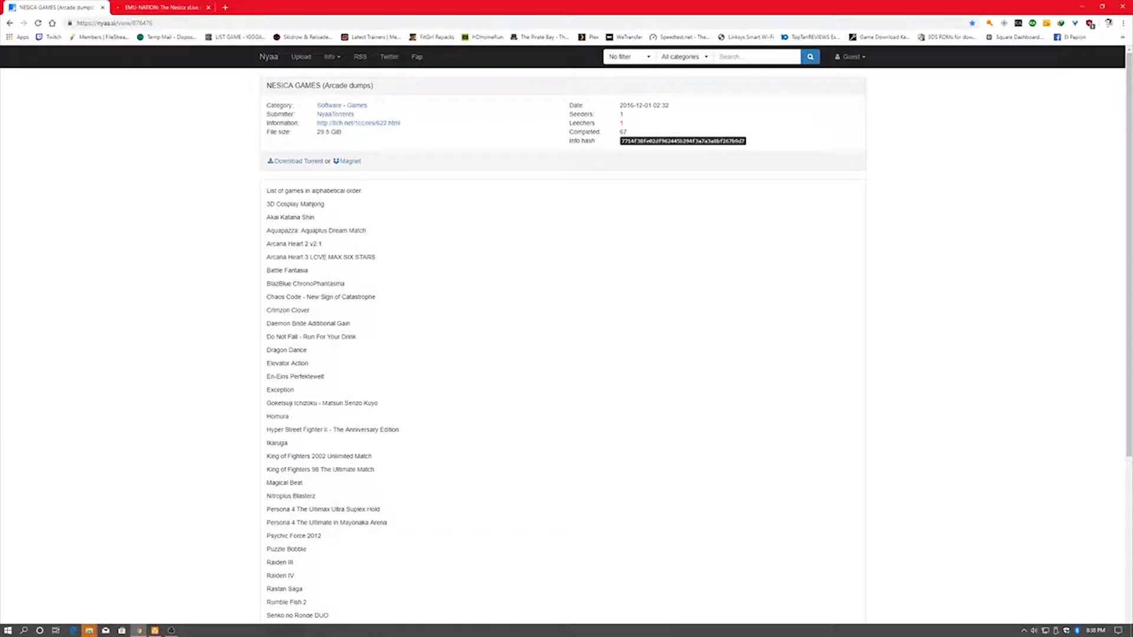
{"action": "left_click_drag", "start_coordinate": [621, 114], "coordinate": [569, 114]}
{"action": "scroll", "coordinate": [567, 335], "scroll_direction": "down", "scroll_amount": 1}
{"action": "scroll", "coordinate": [566, 335], "scroll_direction": "up", "scroll_amount": 1}
{"action": "left_click", "coordinate": [1081, 6]}
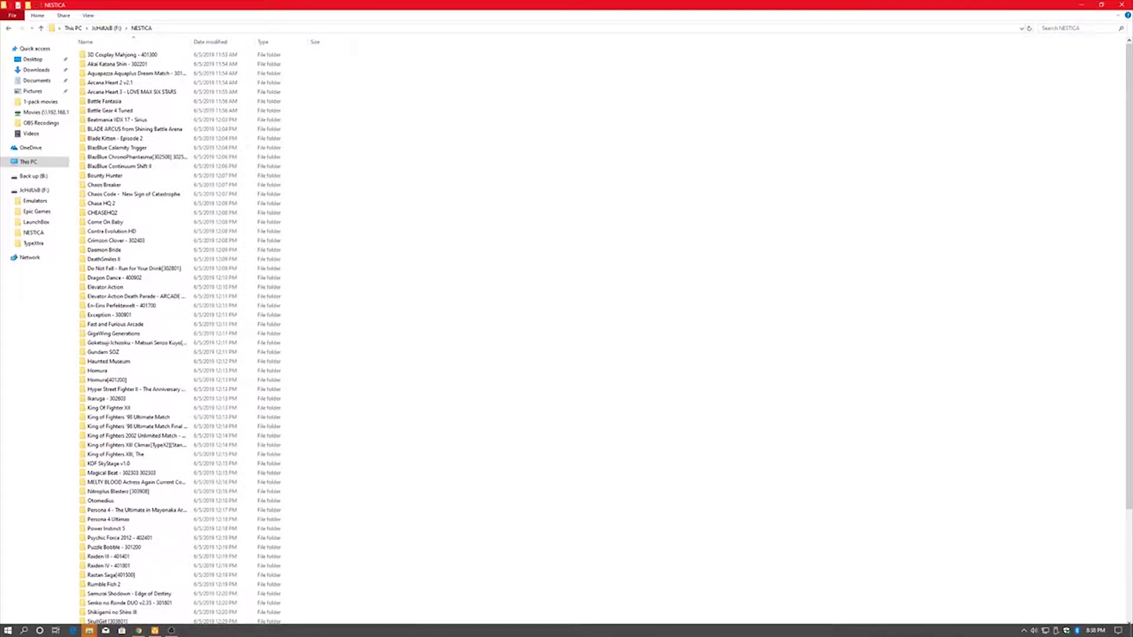
- Launch the TypeXtra application from the TypeXtra folder on the F: drive and dismiss its startup message
{"action": "scroll", "coordinate": [195, 337], "scroll_direction": "down", "scroll_amount": 5}
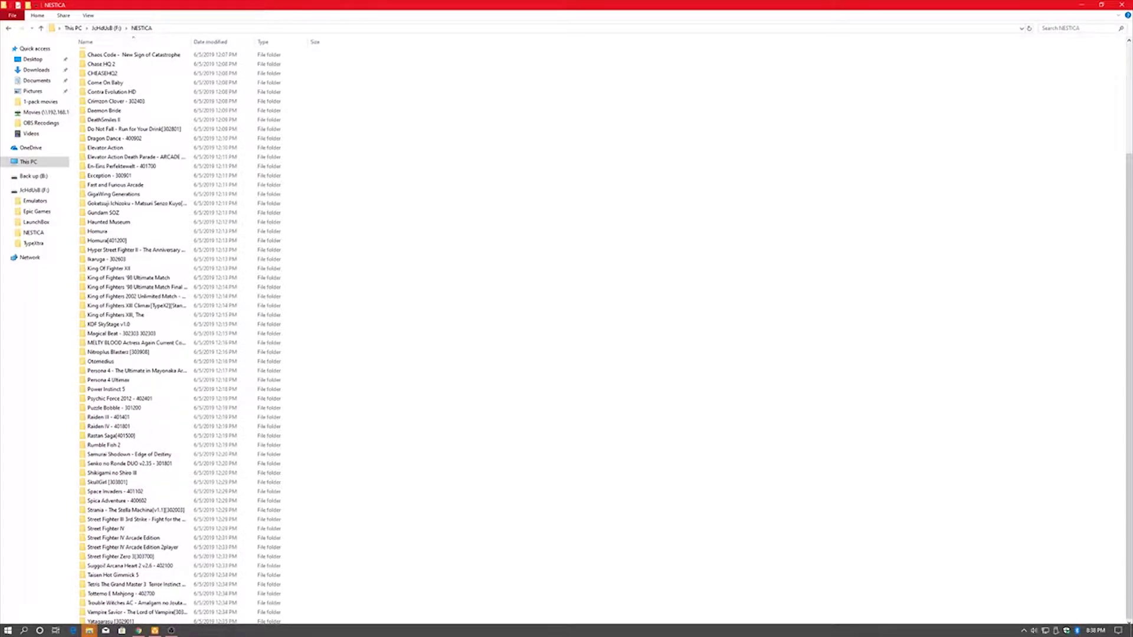
{"action": "scroll", "coordinate": [195, 336], "scroll_direction": "up", "scroll_amount": 5}
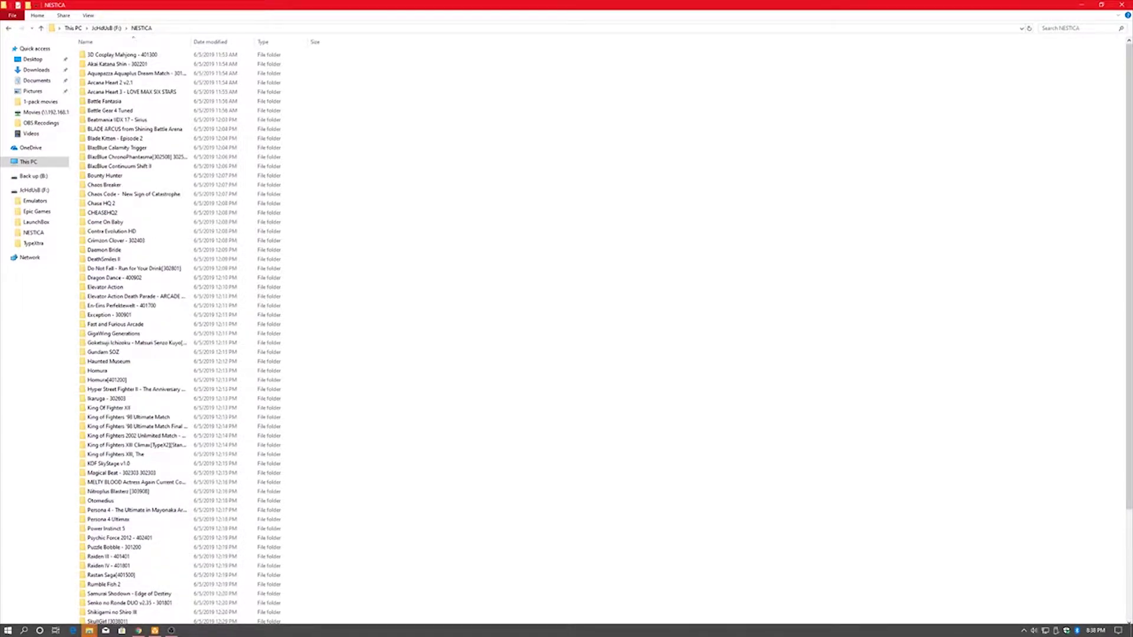
{"action": "key", "text": "BackSpace"}
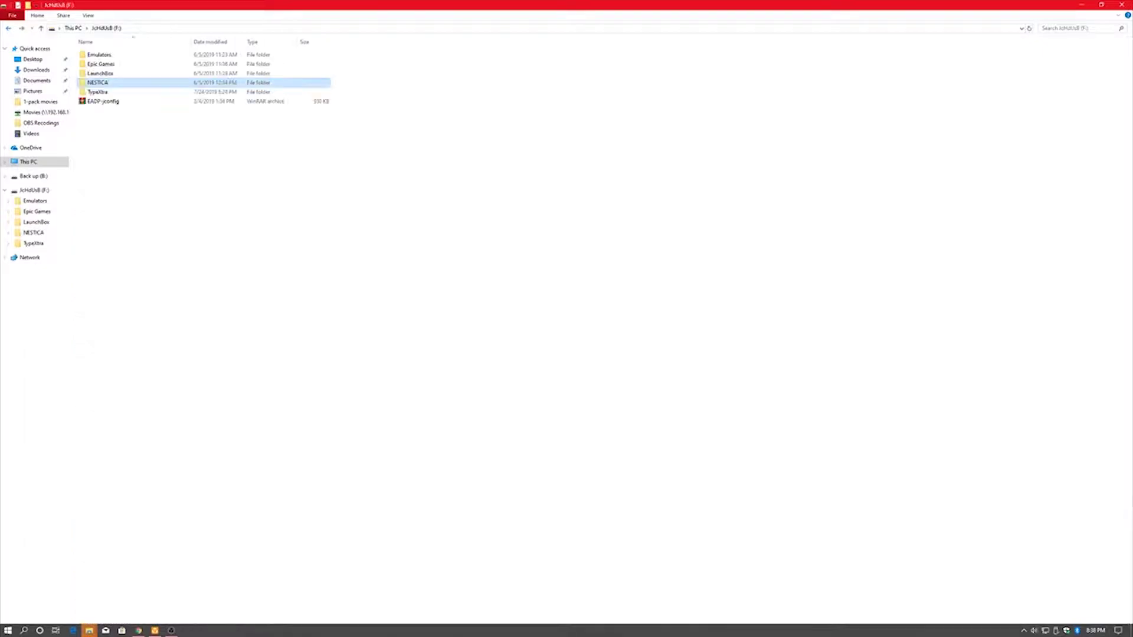
{"action": "double_click", "coordinate": [134, 91]}
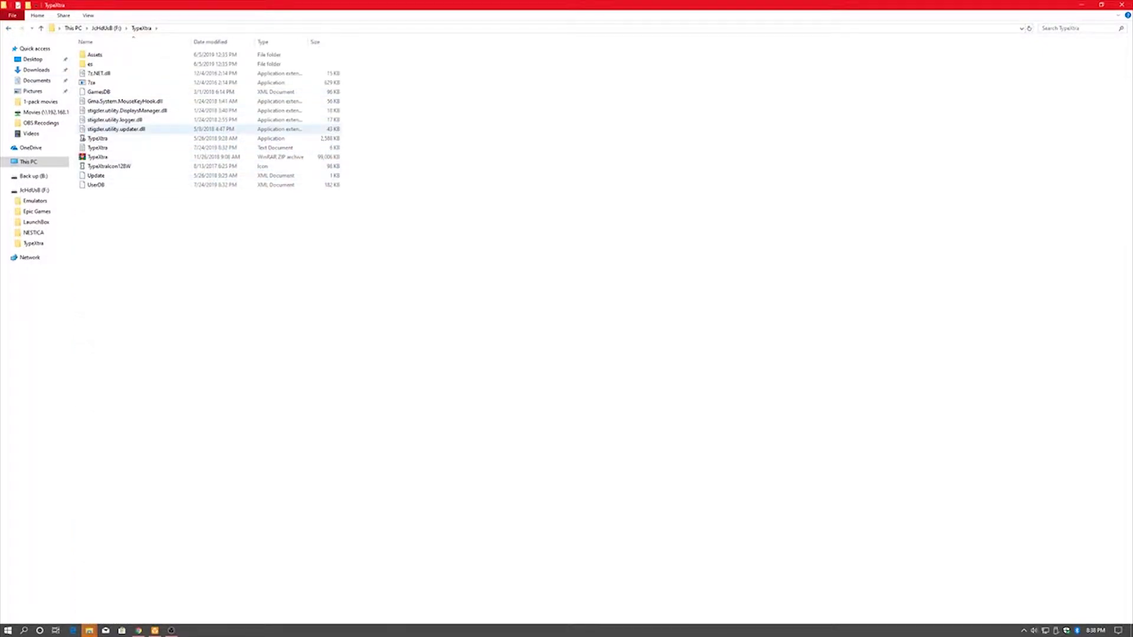
{"action": "left_click", "coordinate": [97, 138]}
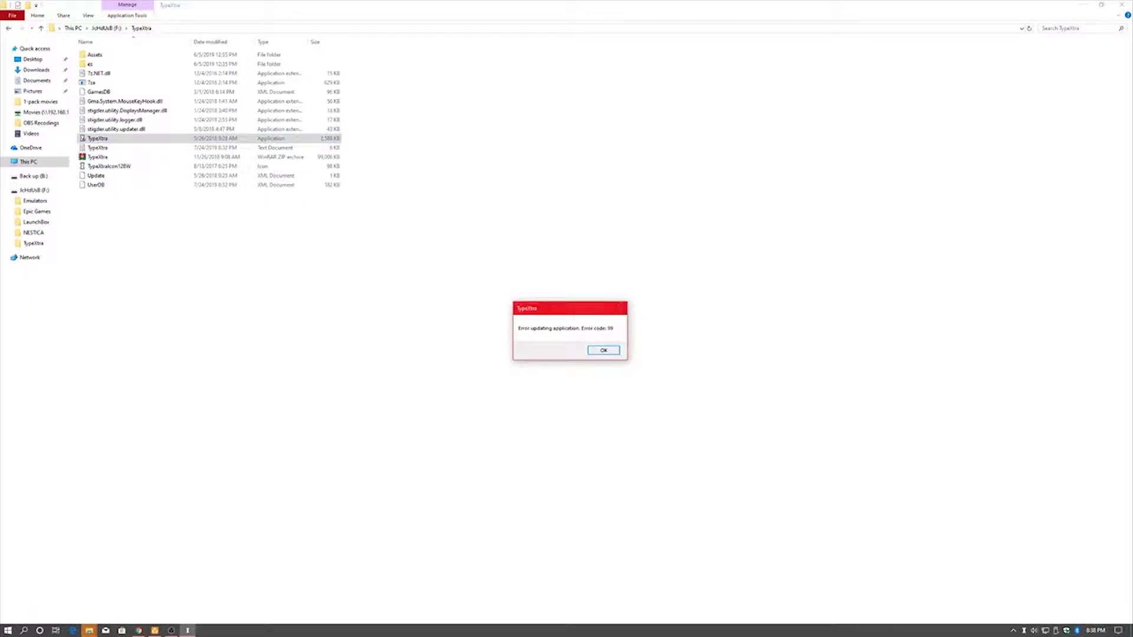
{"action": "key", "text": "Return"}
{"action": "left_click", "coordinate": [487, 10]}
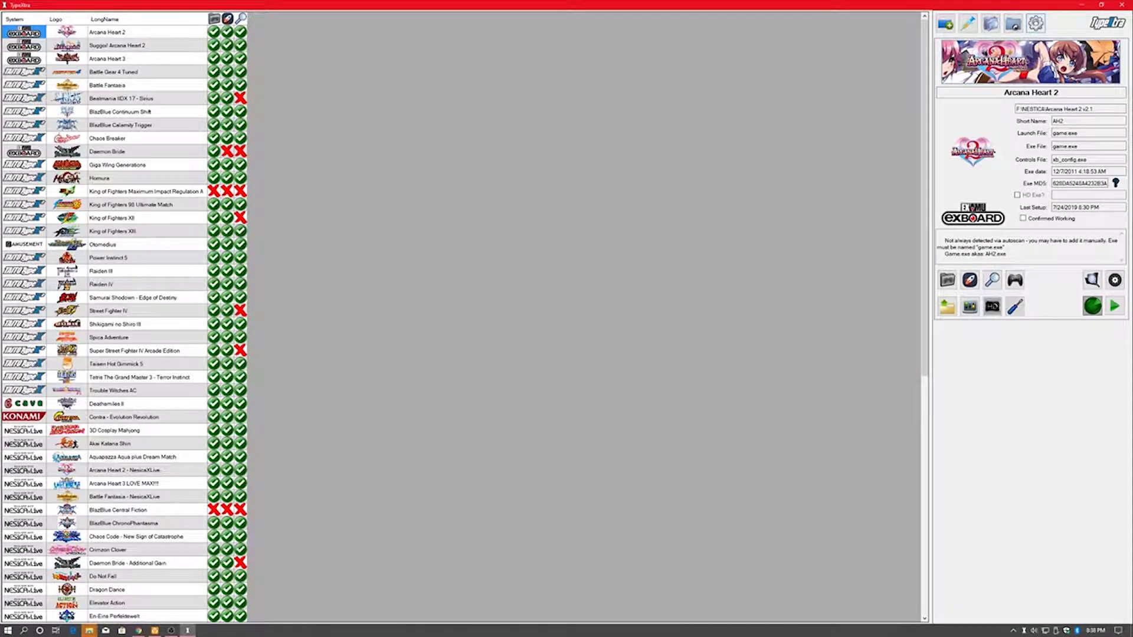
- Open the TypeXtra settings and view the Nesica Setup, General and Appearance pages
{"action": "left_click", "coordinate": [1035, 23]}
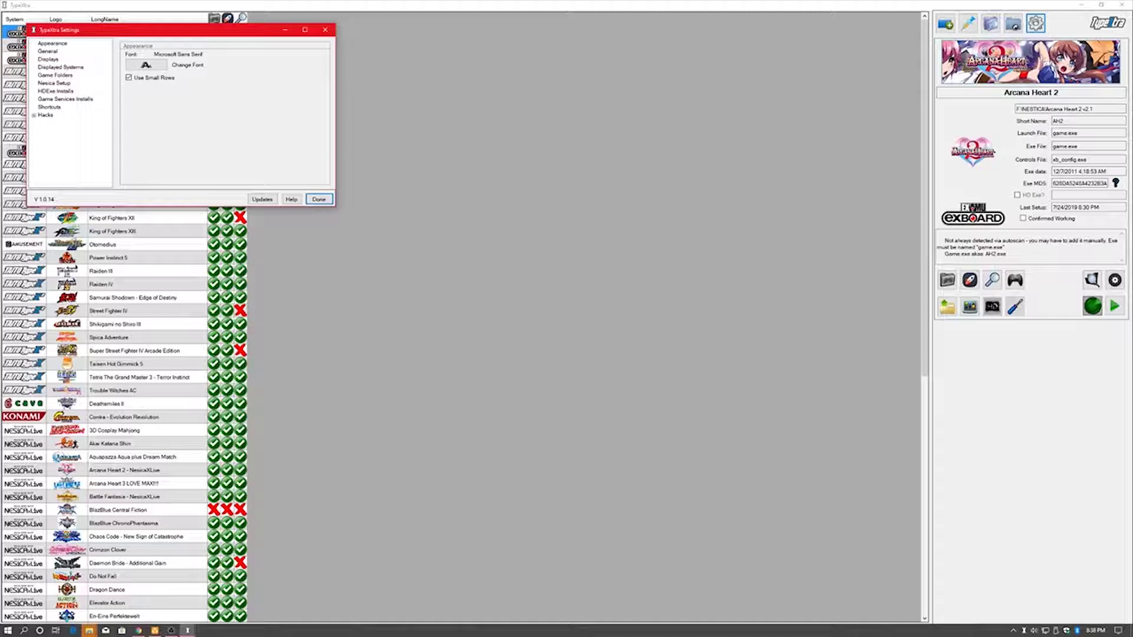
{"action": "left_click", "coordinate": [53, 82]}
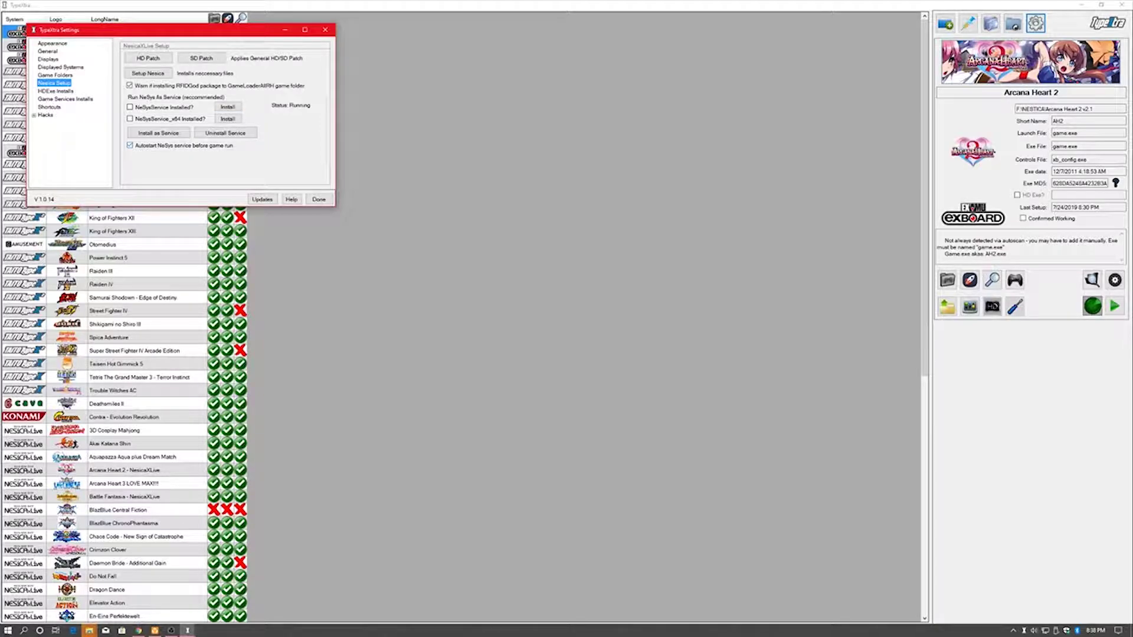
{"action": "left_click", "coordinate": [48, 51]}
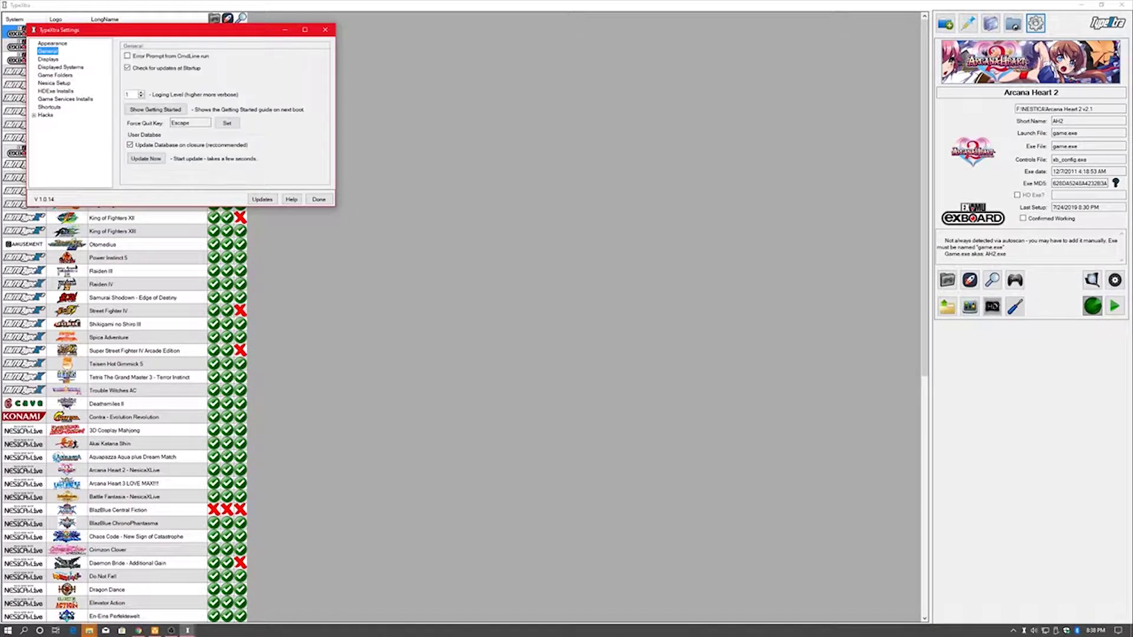
{"action": "left_click", "coordinate": [52, 43]}
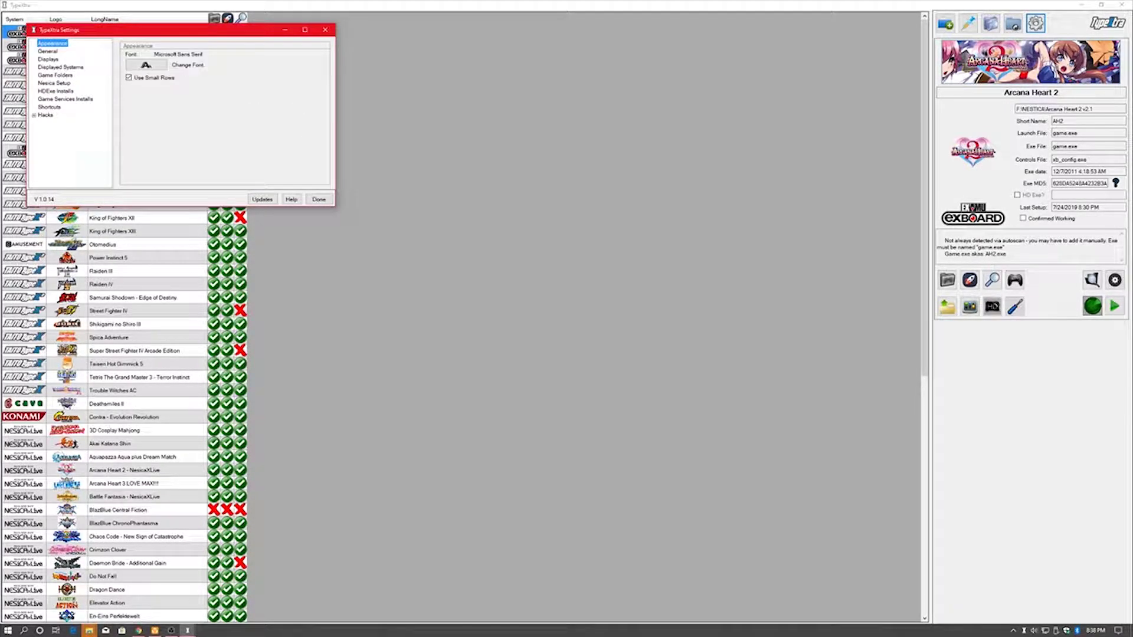
- Update the user database from the General settings, and check for application updates
{"action": "left_click", "coordinate": [48, 51]}
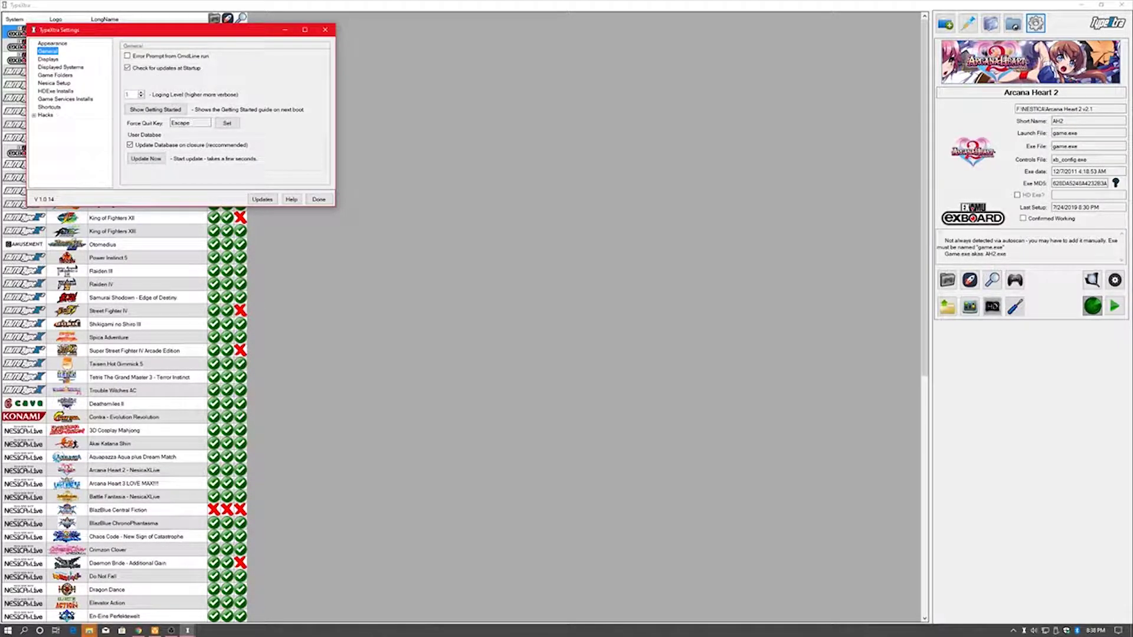
{"action": "left_click", "coordinate": [146, 158]}
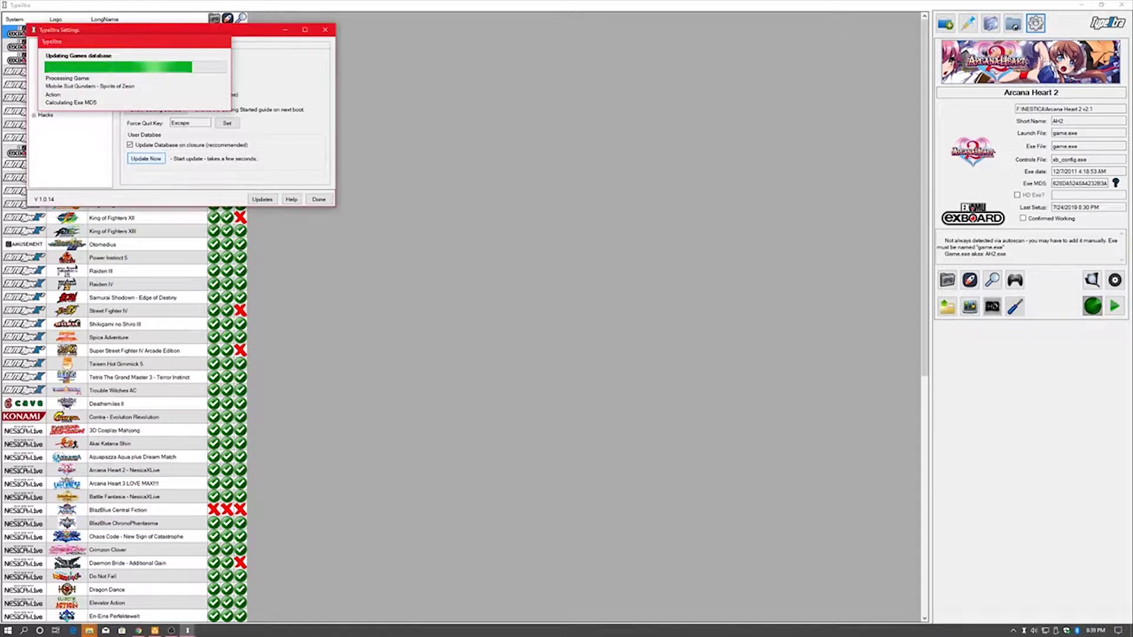
{"action": "left_click", "coordinate": [262, 199]}
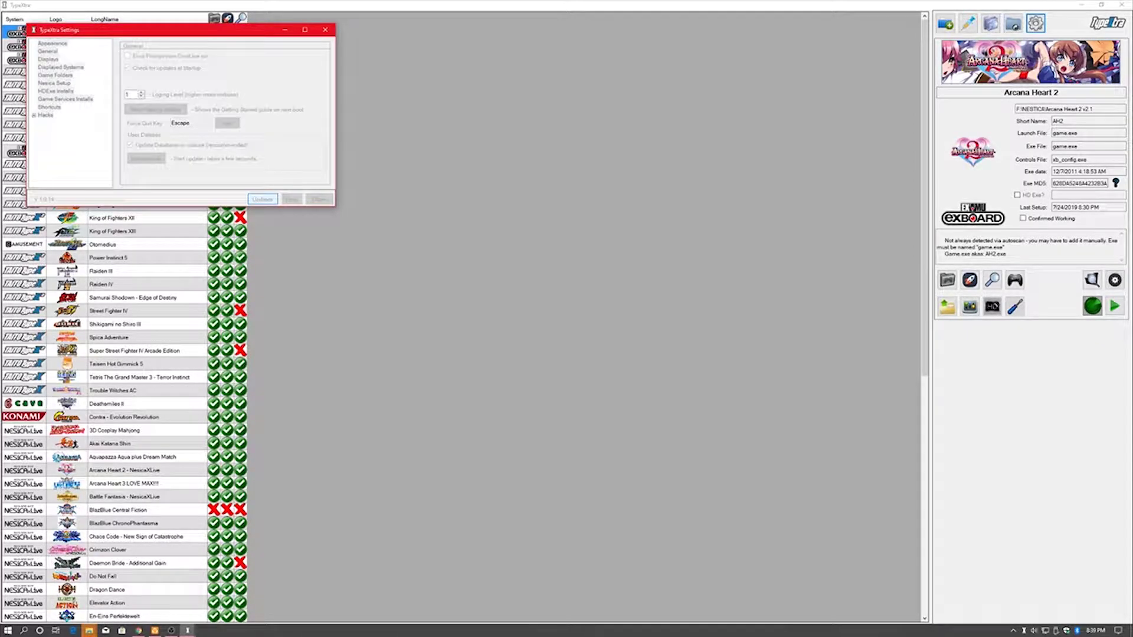
{"action": "left_click", "coordinate": [603, 350]}
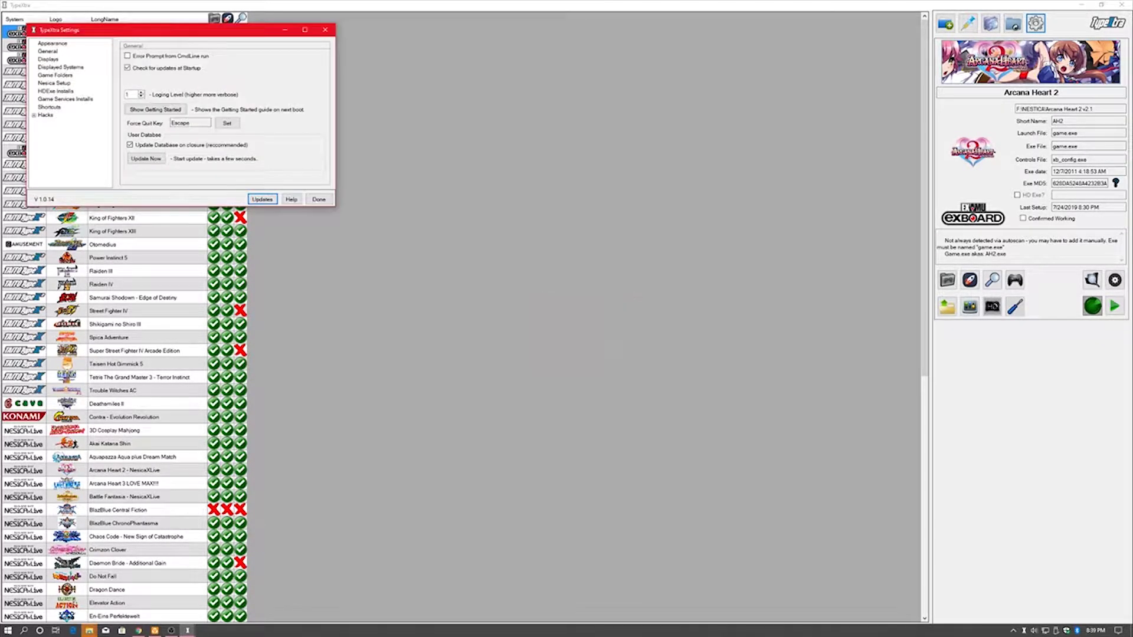
- Examine the Displays, Displayed Systems, Game Folders, Nesica Setup, HDExe Installs, Game Services Installs, Shortcuts and Hacks settings, with the settings window moved off the game list
{"action": "left_click", "coordinate": [48, 59]}
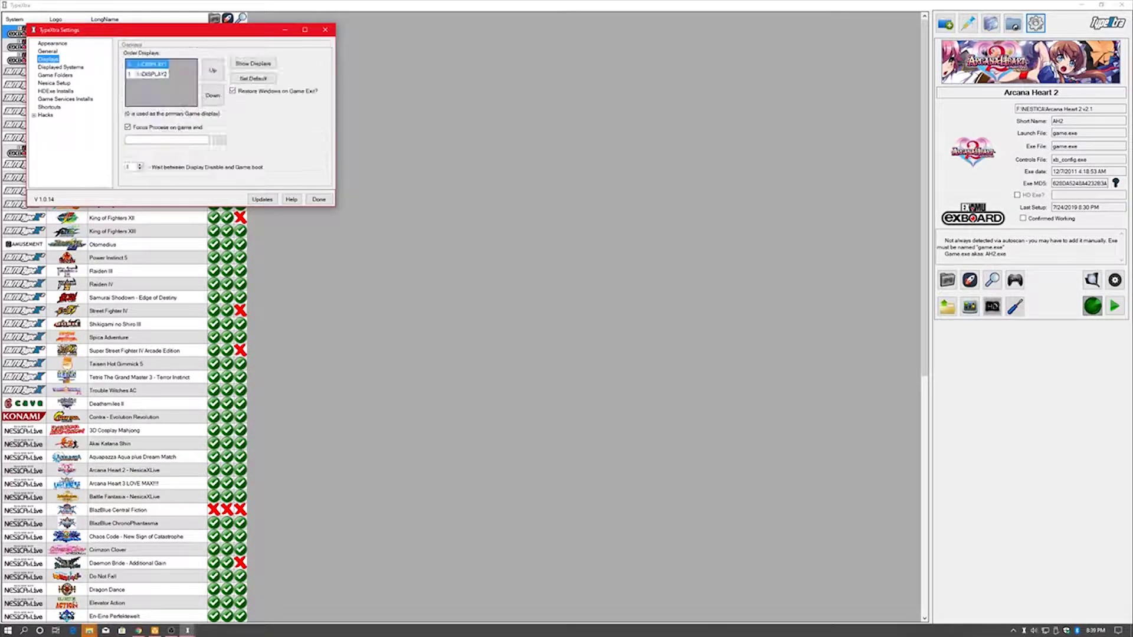
{"action": "left_click_drag", "start_coordinate": [151, 33], "coordinate": [580, 105]}
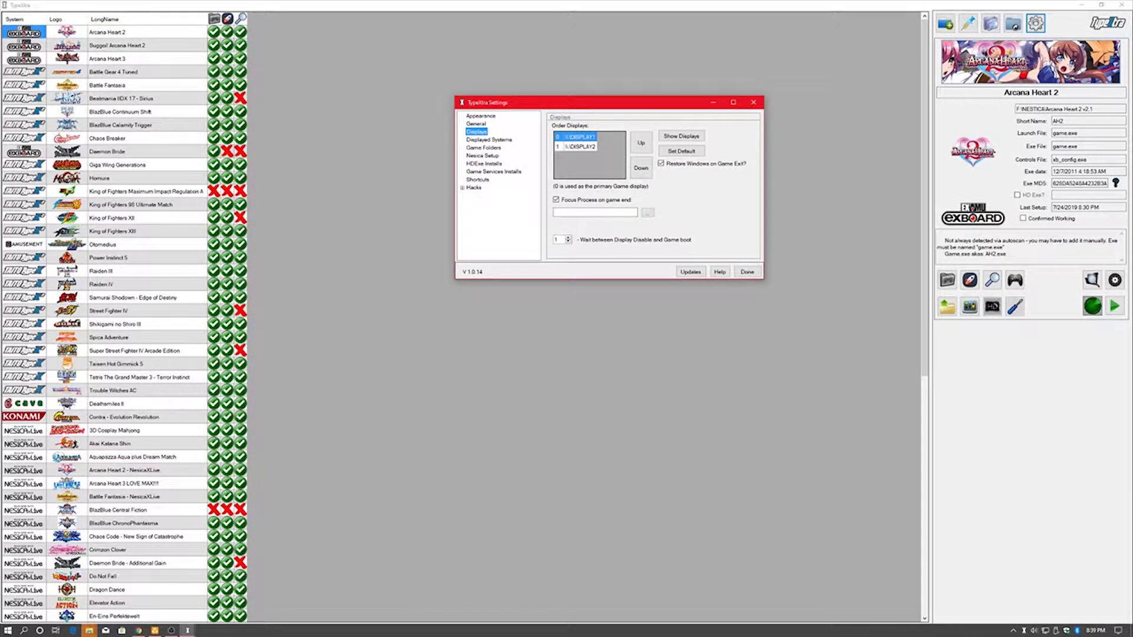
{"action": "left_click", "coordinate": [489, 139]}
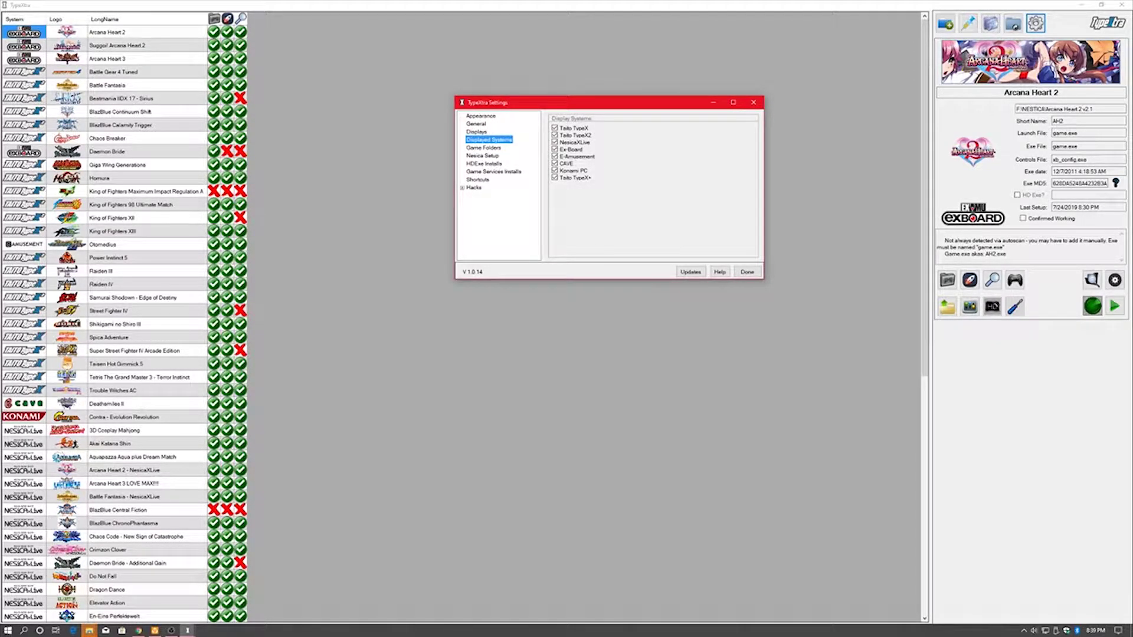
{"action": "left_click", "coordinate": [483, 147]}
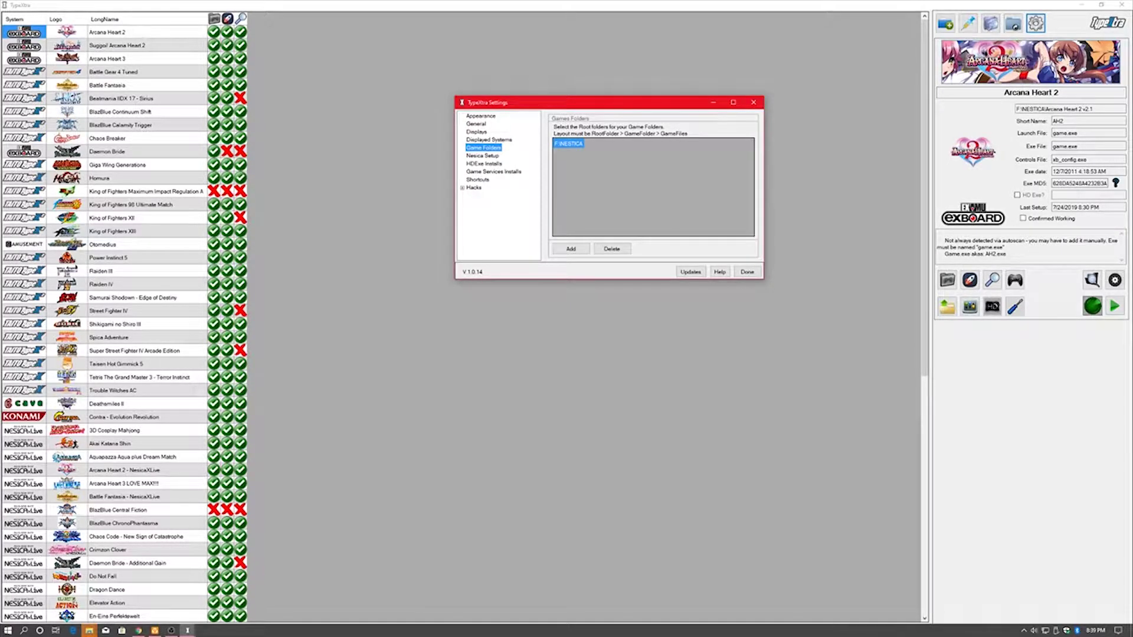
{"action": "left_click", "coordinate": [482, 155]}
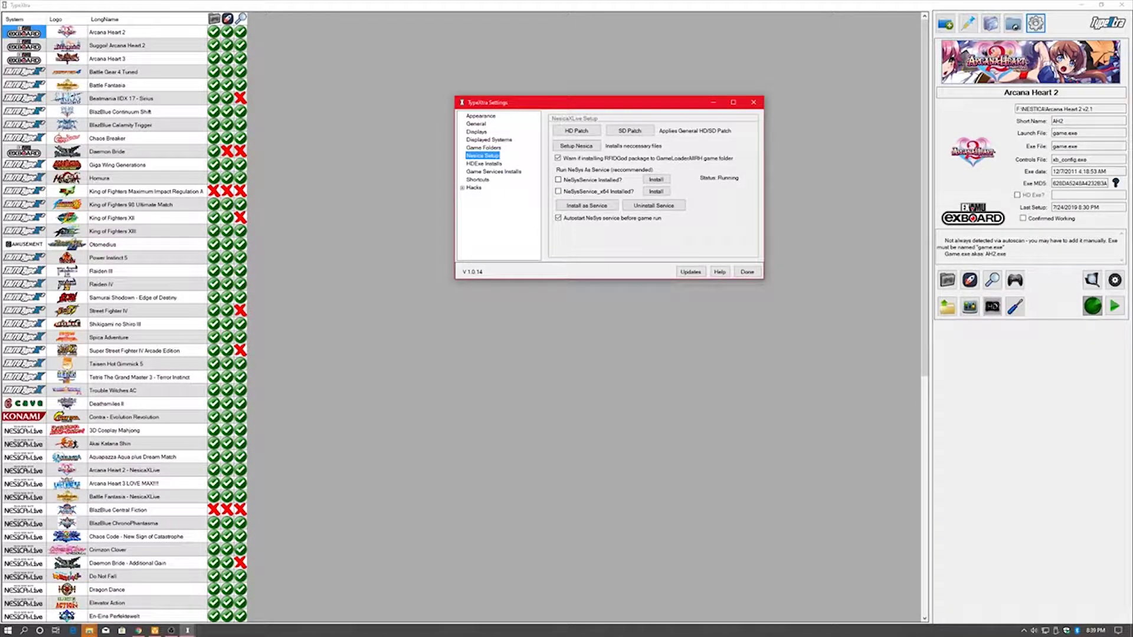
{"action": "left_click", "coordinate": [483, 164]}
{"action": "left_click", "coordinate": [493, 171]}
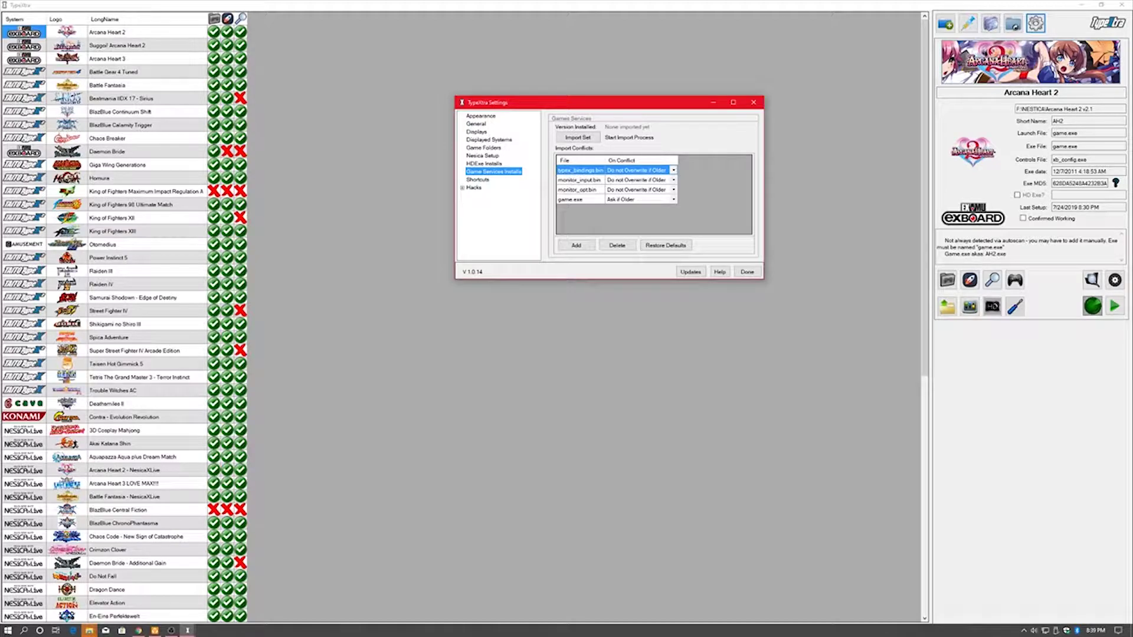
{"action": "left_click", "coordinate": [477, 180]}
{"action": "left_click", "coordinate": [474, 187]}
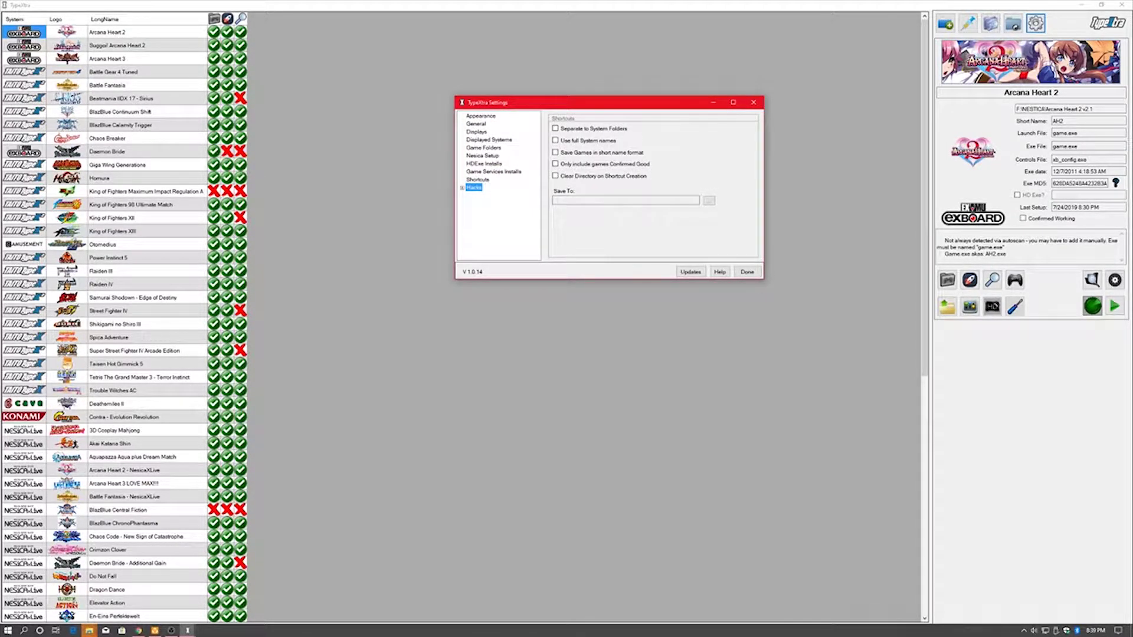
- Close the settings and the TypeXtra application, and open the NESTICA folder on the F: drive
{"action": "key", "text": "Escape"}
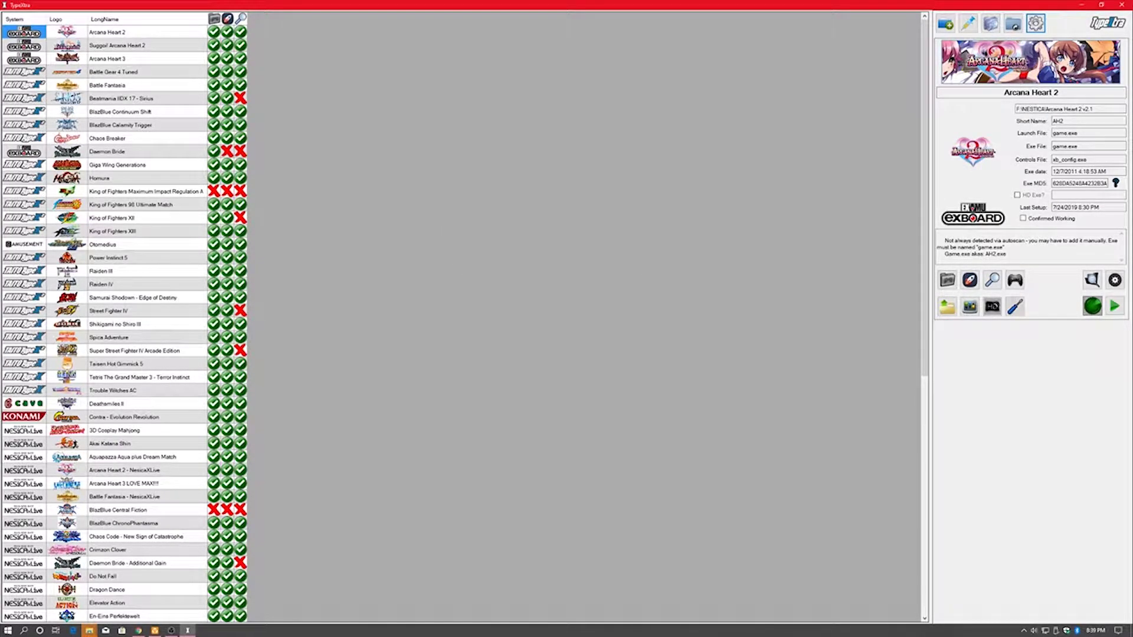
{"action": "key", "text": "alt+F4"}
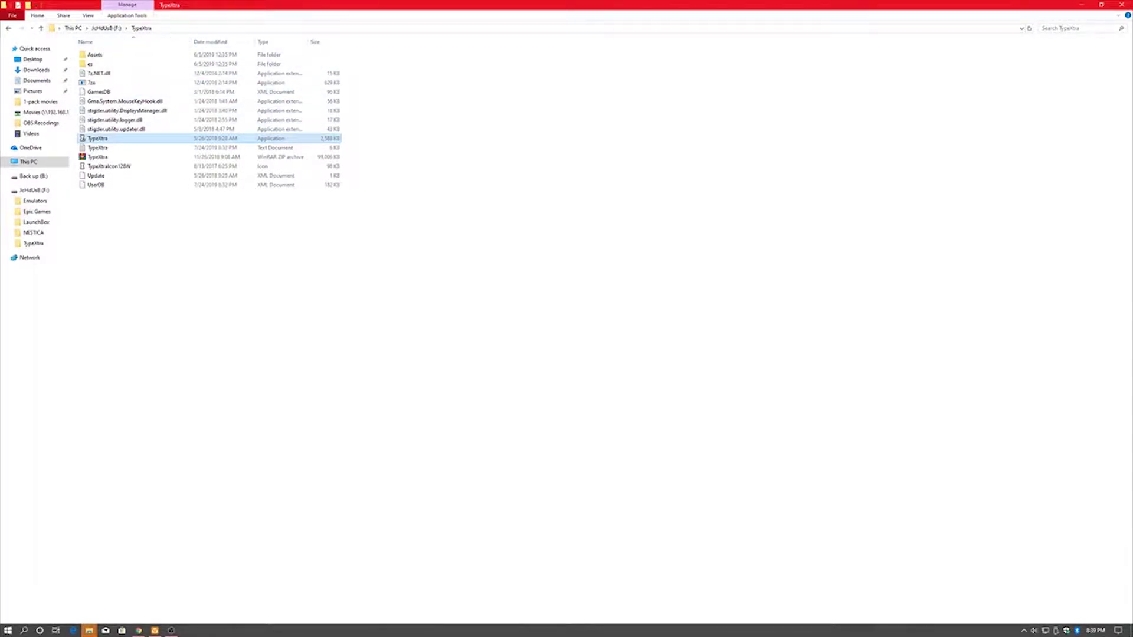
{"action": "left_click", "coordinate": [41, 28]}
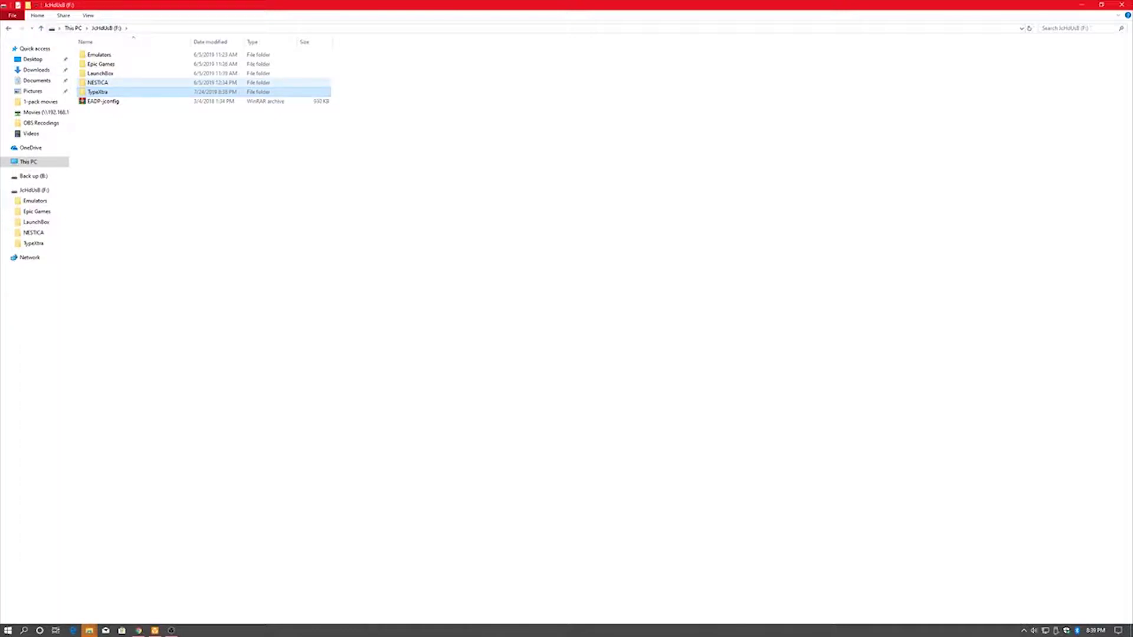
{"action": "double_click", "coordinate": [98, 83]}
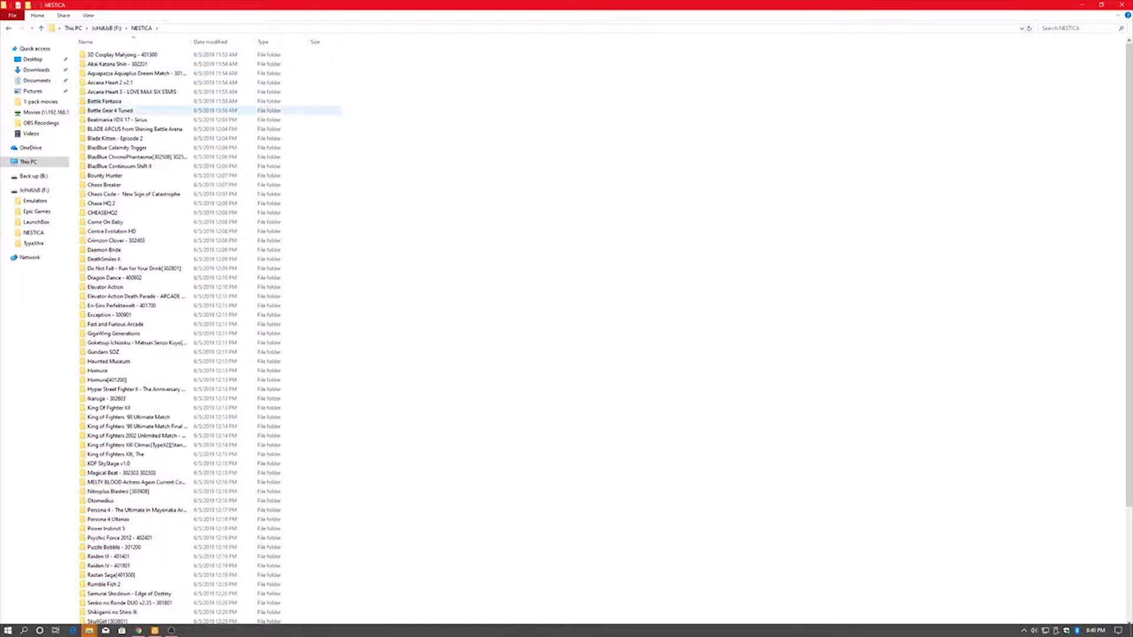
- Examine the Aquapazza Aquaplus Dream Match game files and the other game folders in NESTICA, and return to the F: drive root
{"action": "double_click", "coordinate": [118, 73]}
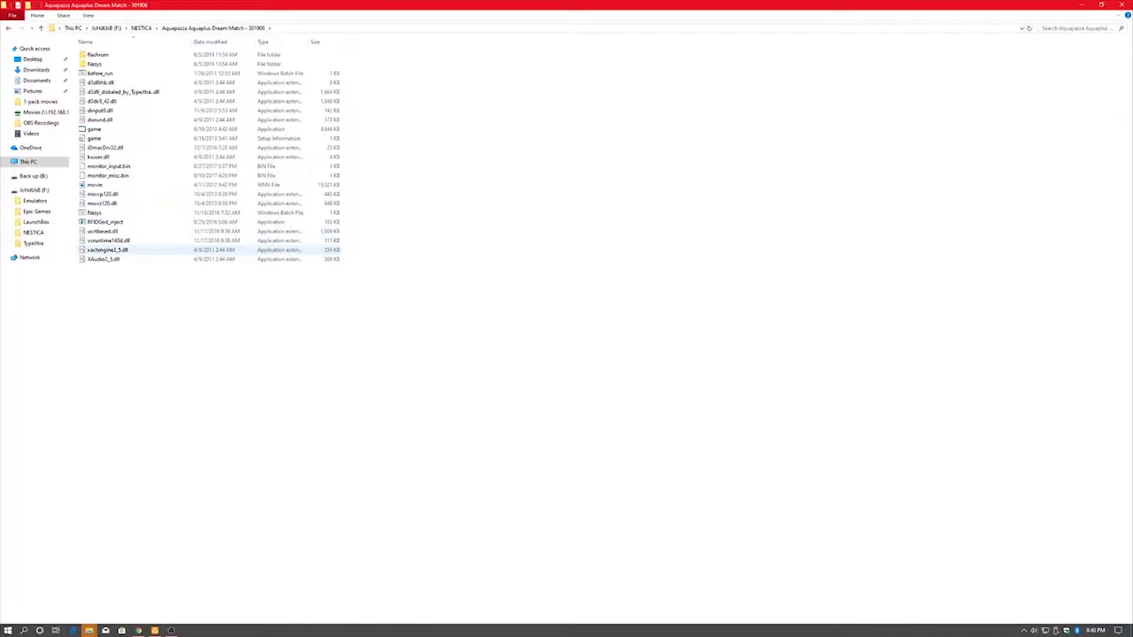
{"action": "key", "text": "BackSpace"}
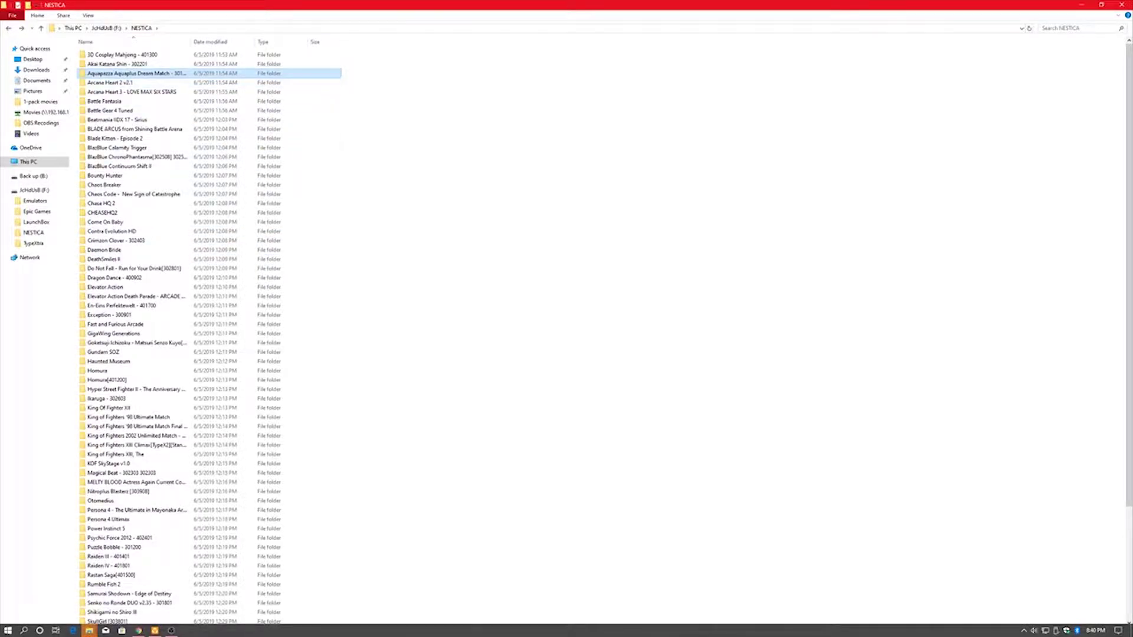
{"action": "key", "text": "Return"}
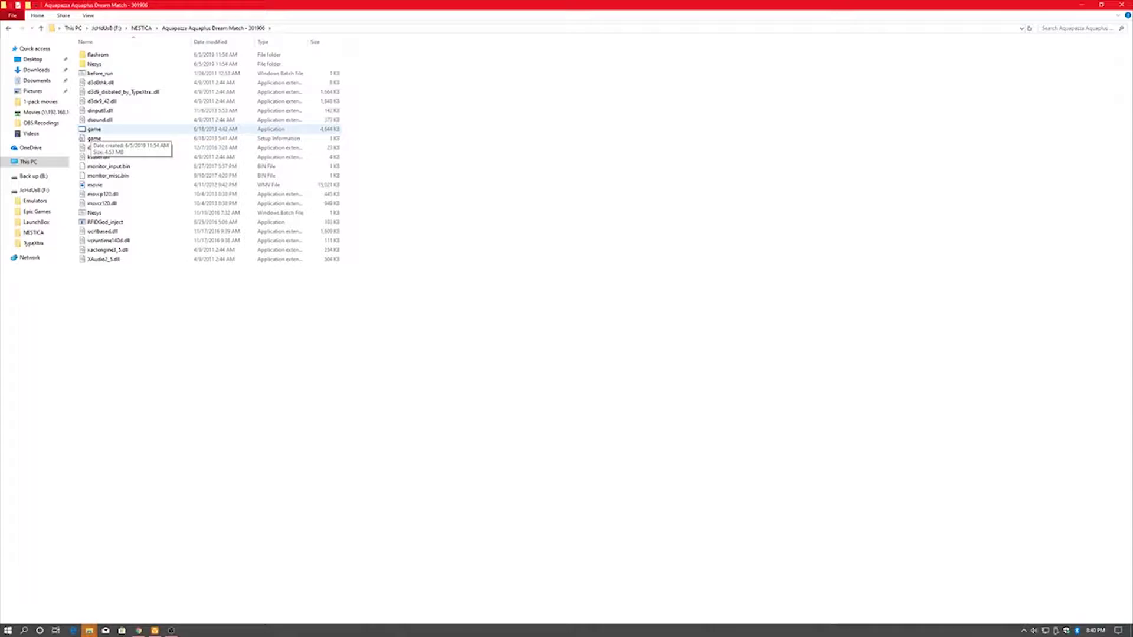
{"action": "key", "text": "BackSpace"}
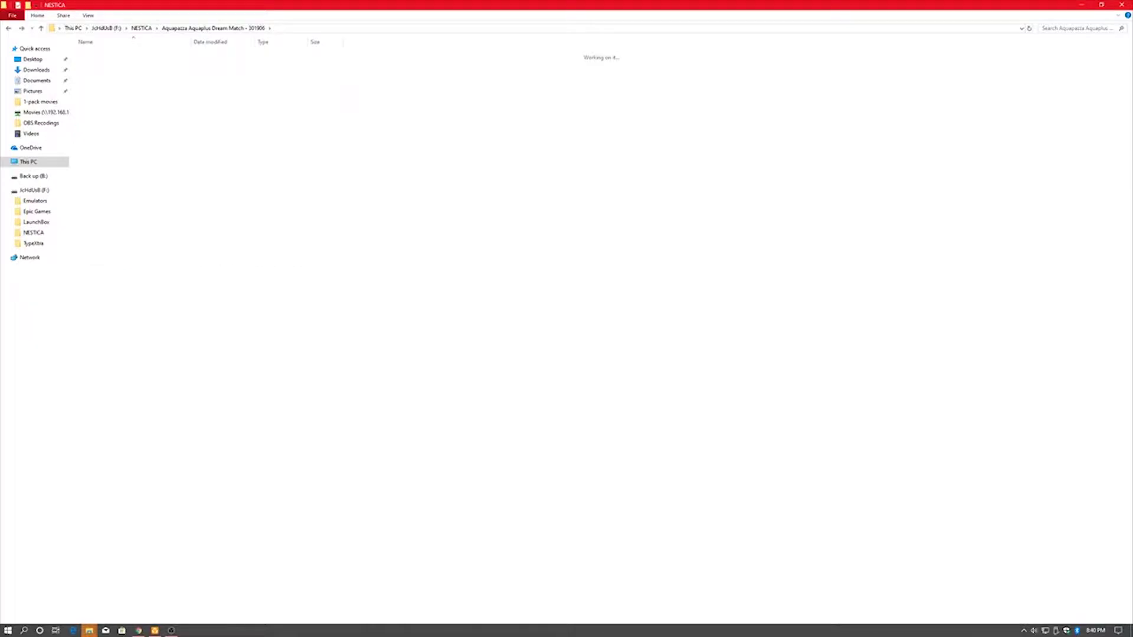
{"action": "scroll", "coordinate": [207, 128], "scroll_direction": "down", "scroll_amount": 5}
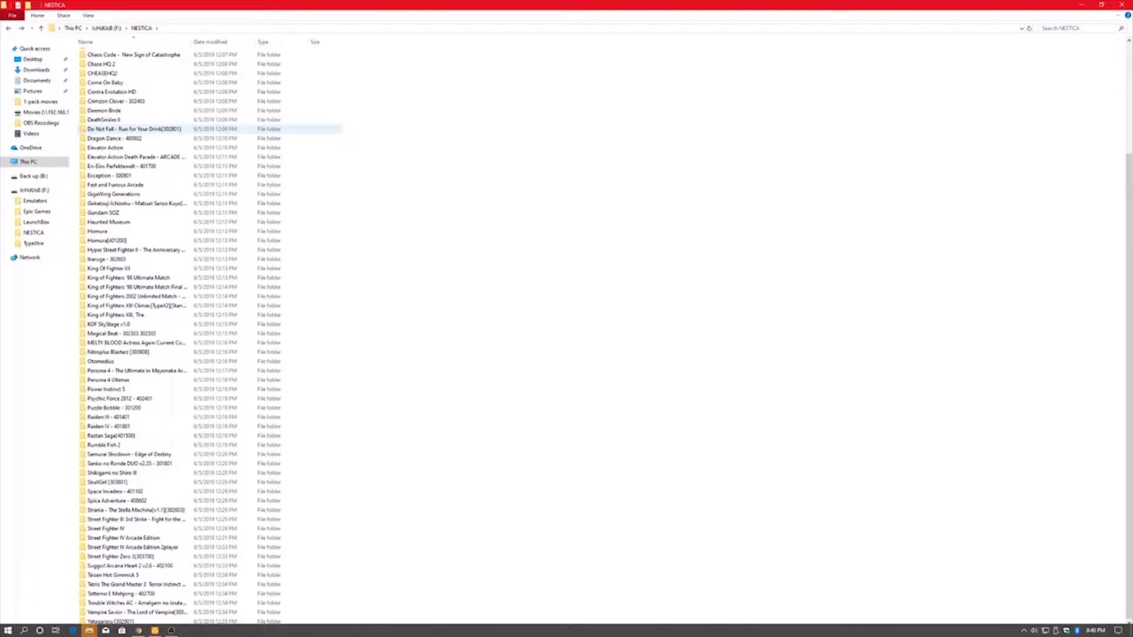
{"action": "key", "text": "BackSpace"}
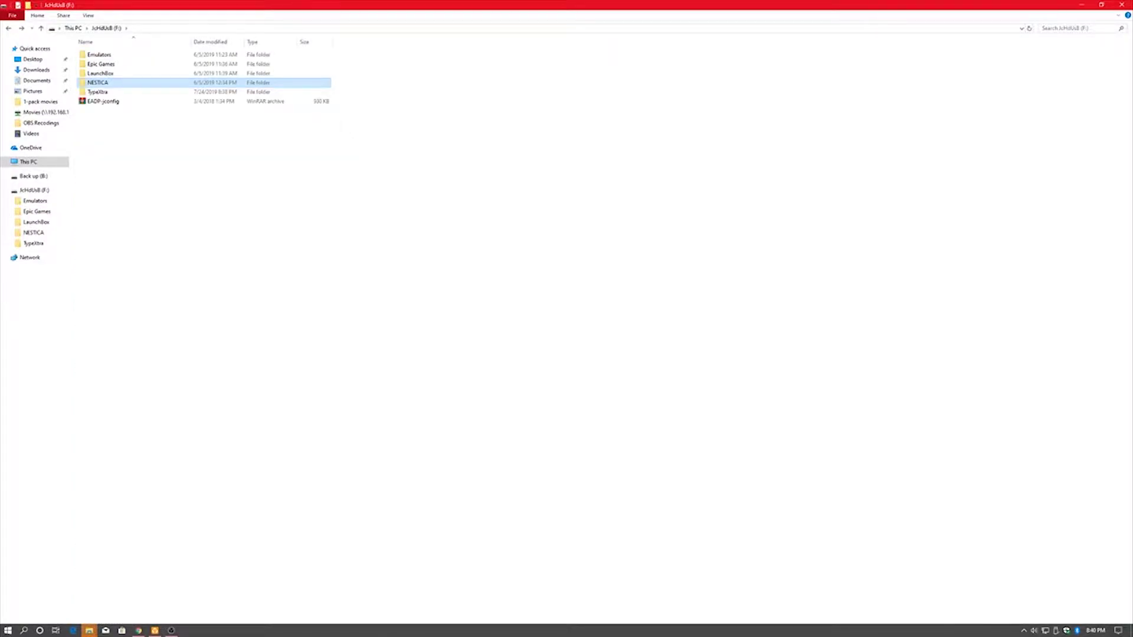
{"action": "key", "text": "BackSpace"}
{"action": "key", "text": "BackSpace"}
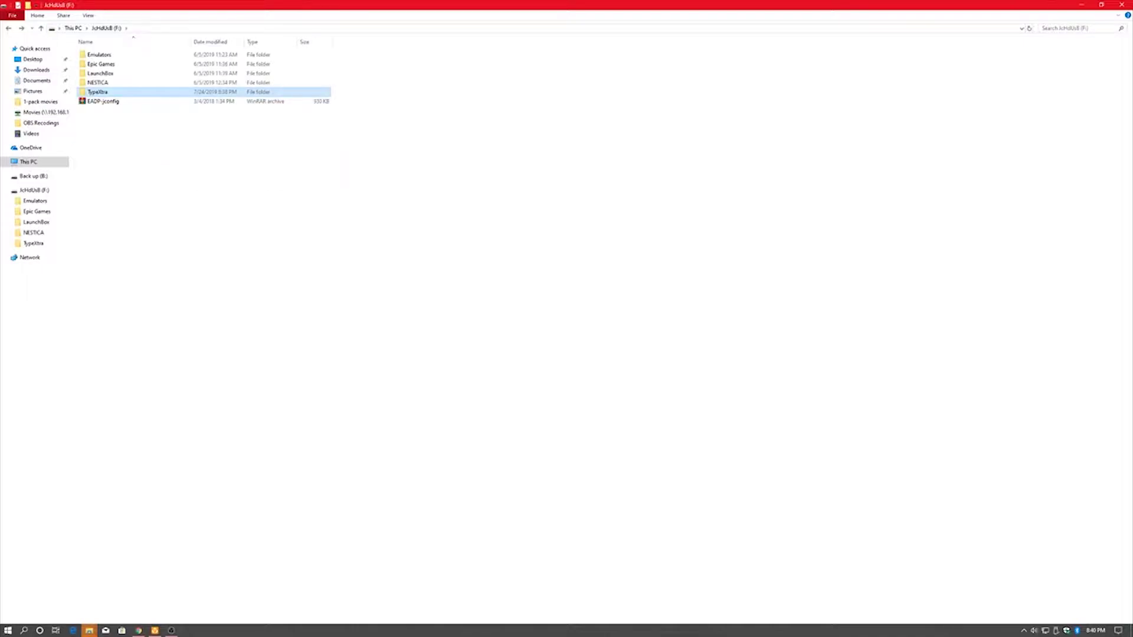
{"action": "key", "text": "BackSpace"}
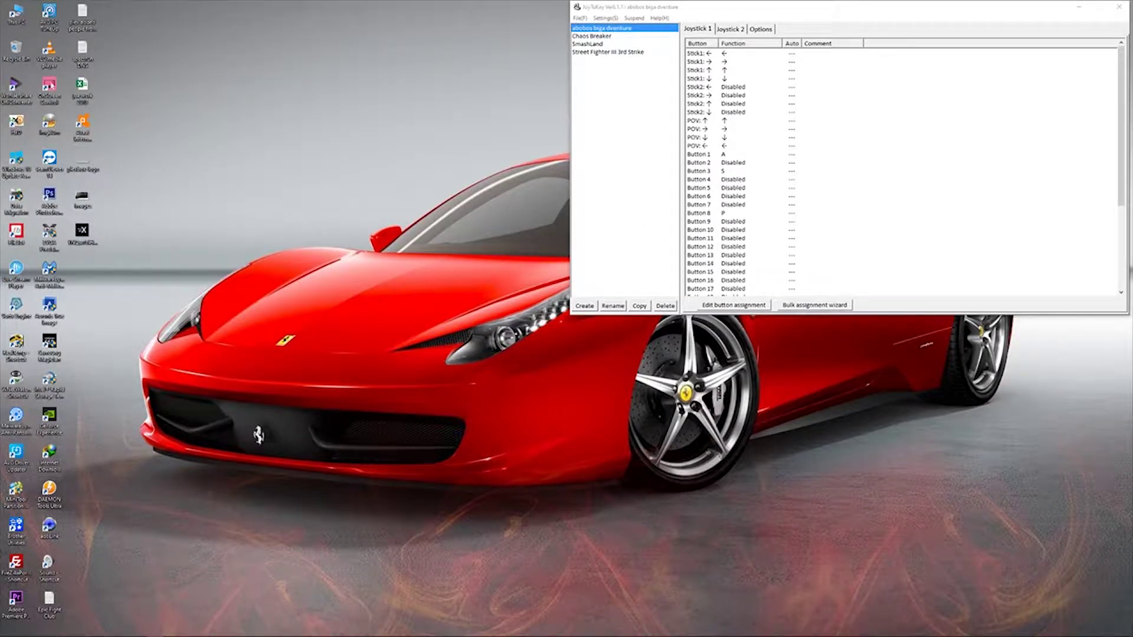
- Compare the Joystick 1 button assignments of the Chaos Breaker, Street Fighter III 3rd Strike, SmashLand and abobos biga dventure profiles in JoyToKey
{"action": "left_click", "coordinate": [591, 36]}
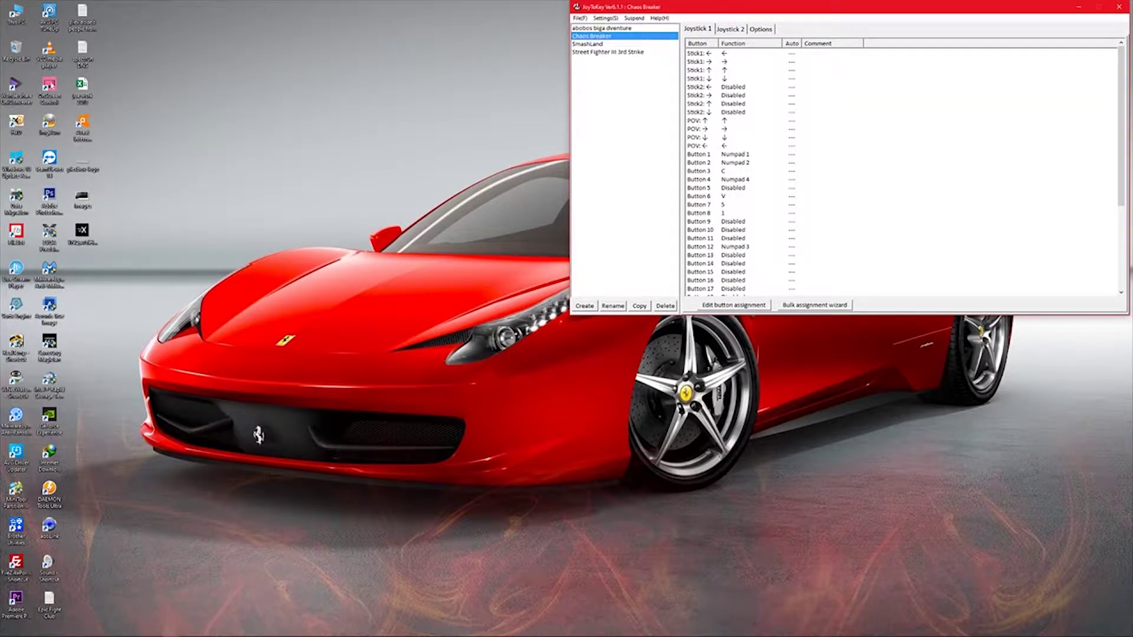
{"action": "left_click", "coordinate": [608, 51]}
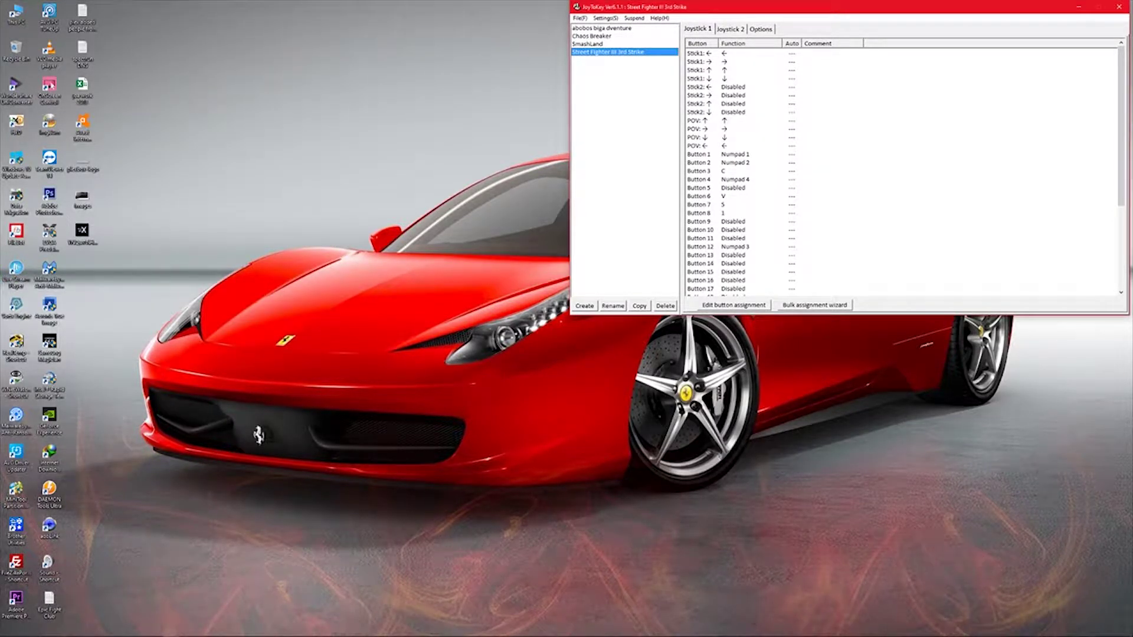
{"action": "left_click", "coordinate": [588, 44]}
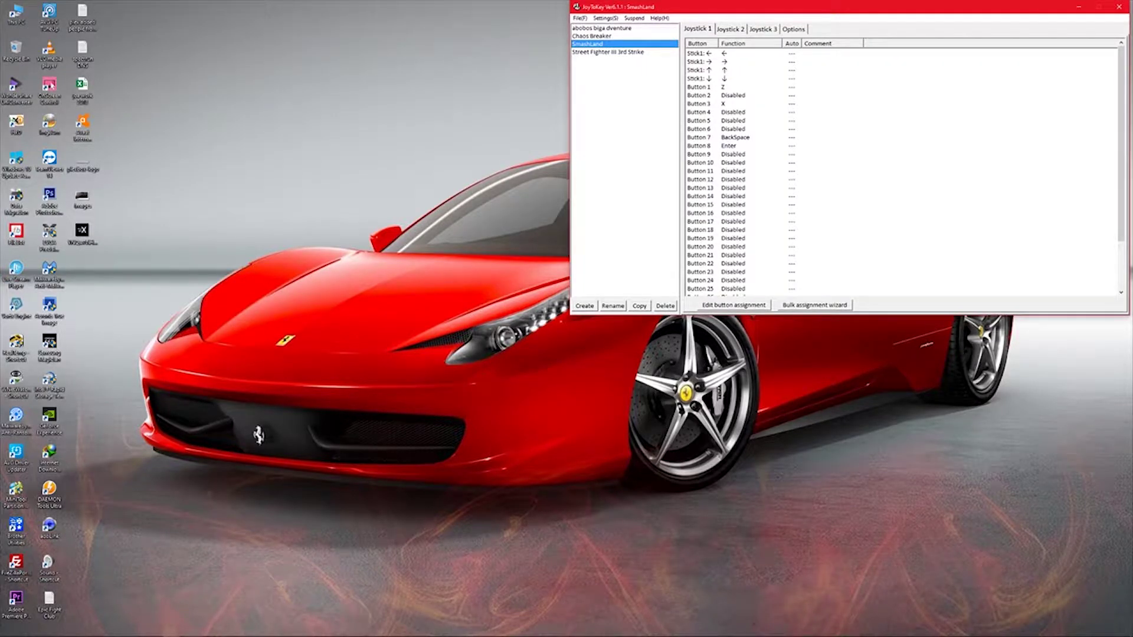
{"action": "left_click", "coordinate": [602, 28]}
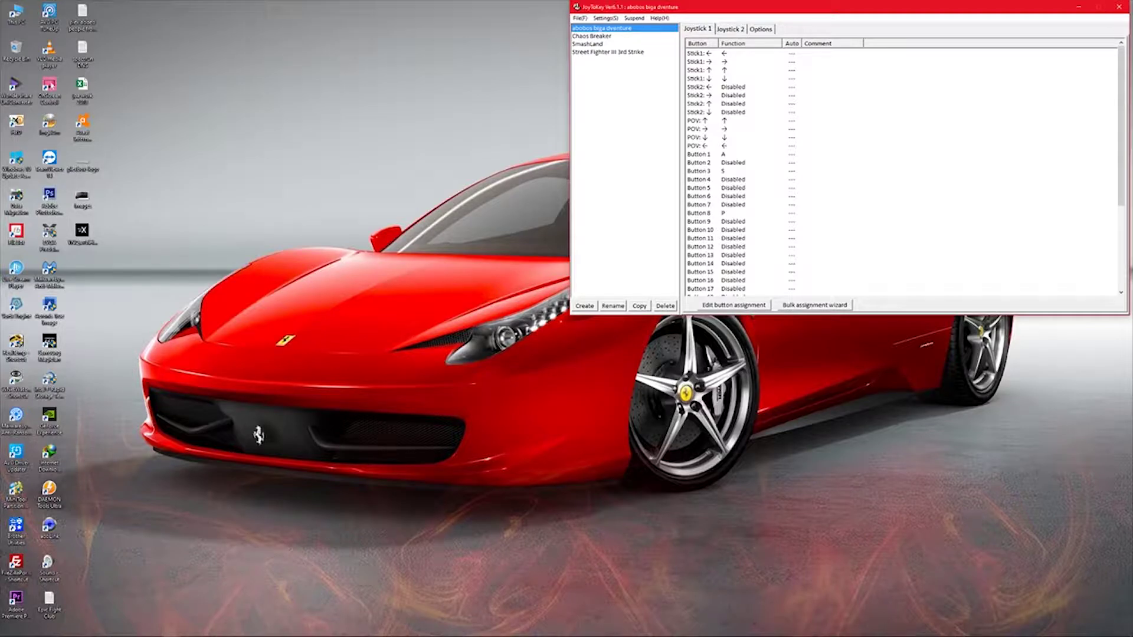
{"action": "left_click", "coordinate": [591, 36]}
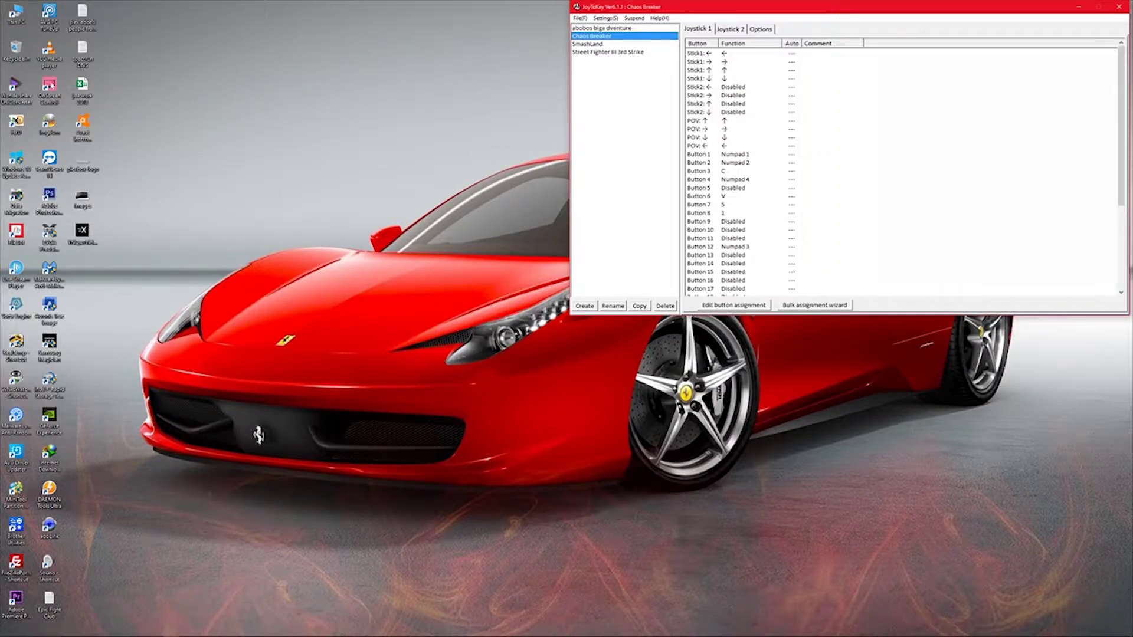
- Move the JoyToKey window across the desktop with the Chaos Breaker profile showing, and close it
{"action": "mouse_move", "coordinate": [740, 636]}
{"action": "left_click_drag", "start_coordinate": [849, 11], "coordinate": [717, 61]}
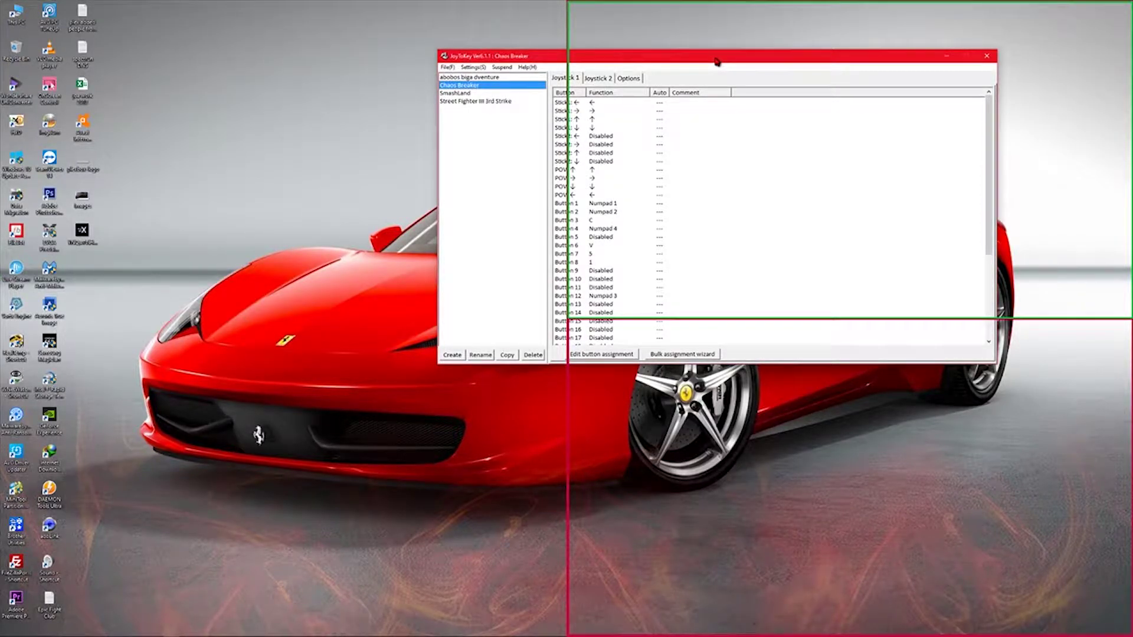
{"action": "left_click_drag", "start_coordinate": [716, 62], "coordinate": [754, 45]}
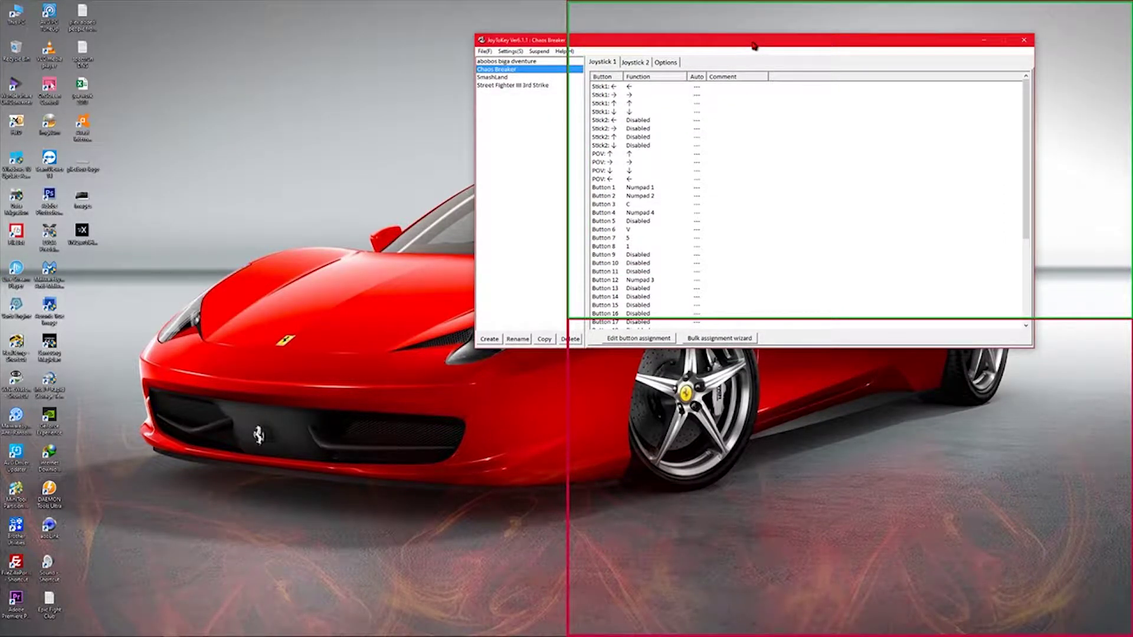
{"action": "left_click_drag", "start_coordinate": [754, 46], "coordinate": [406, 56]}
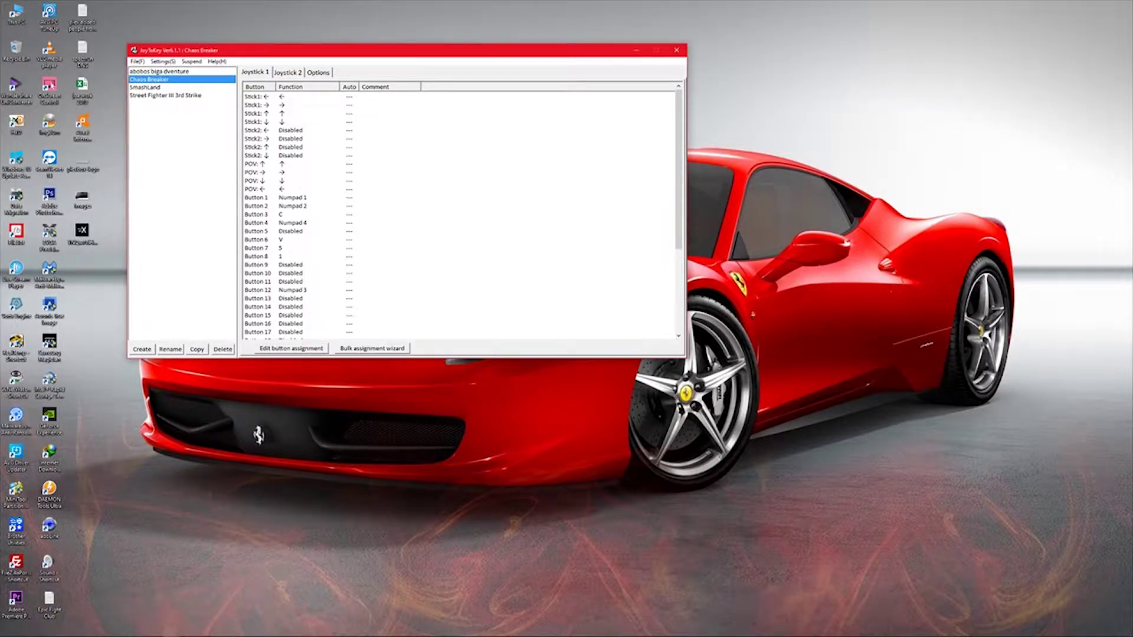
{"action": "key", "text": "alt+F4"}
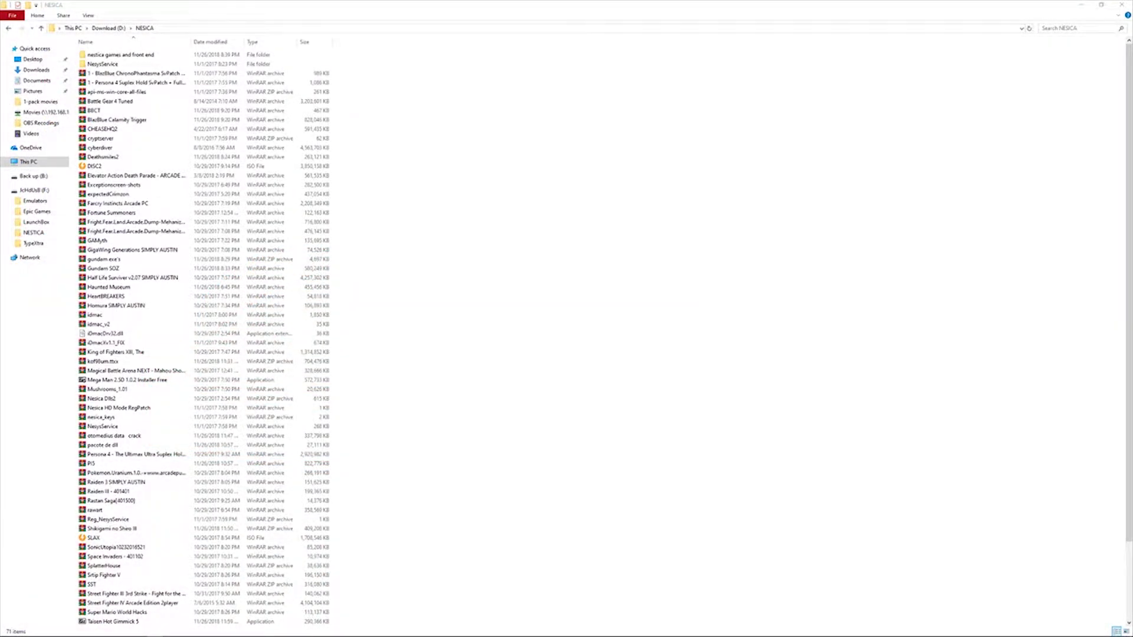
- Look through the game archives in the D: drive's NESICA folder and locate NESICA FRONT END in its nestica games and front end subfolder
{"action": "scroll", "coordinate": [177, 111], "scroll_direction": "down", "scroll_amount": 1}
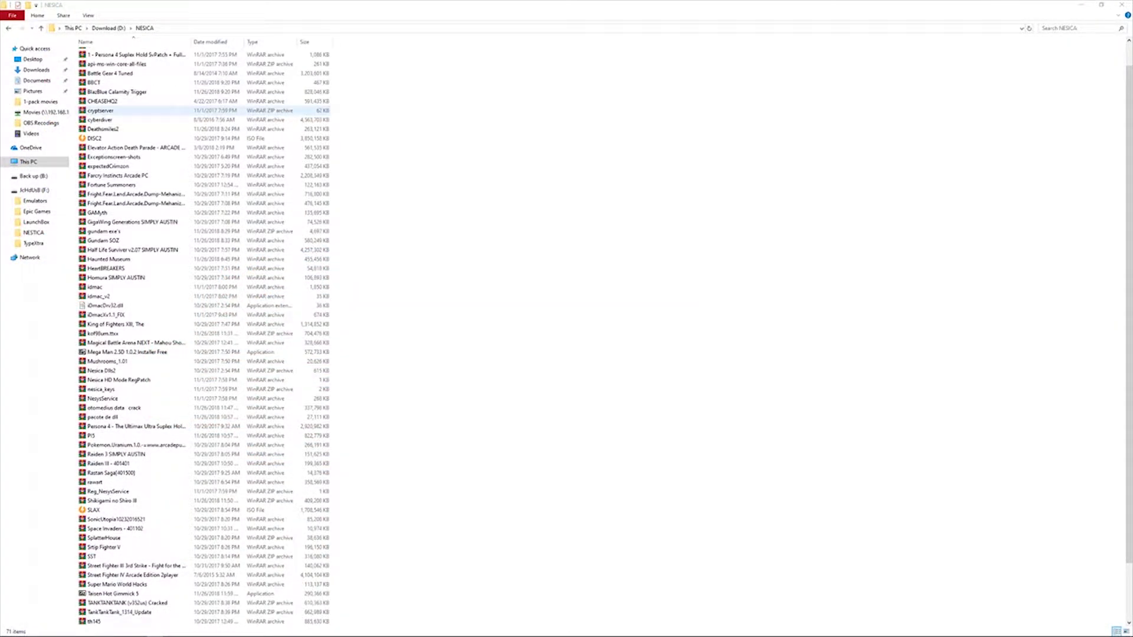
{"action": "scroll", "coordinate": [177, 110], "scroll_direction": "down", "scroll_amount": 2}
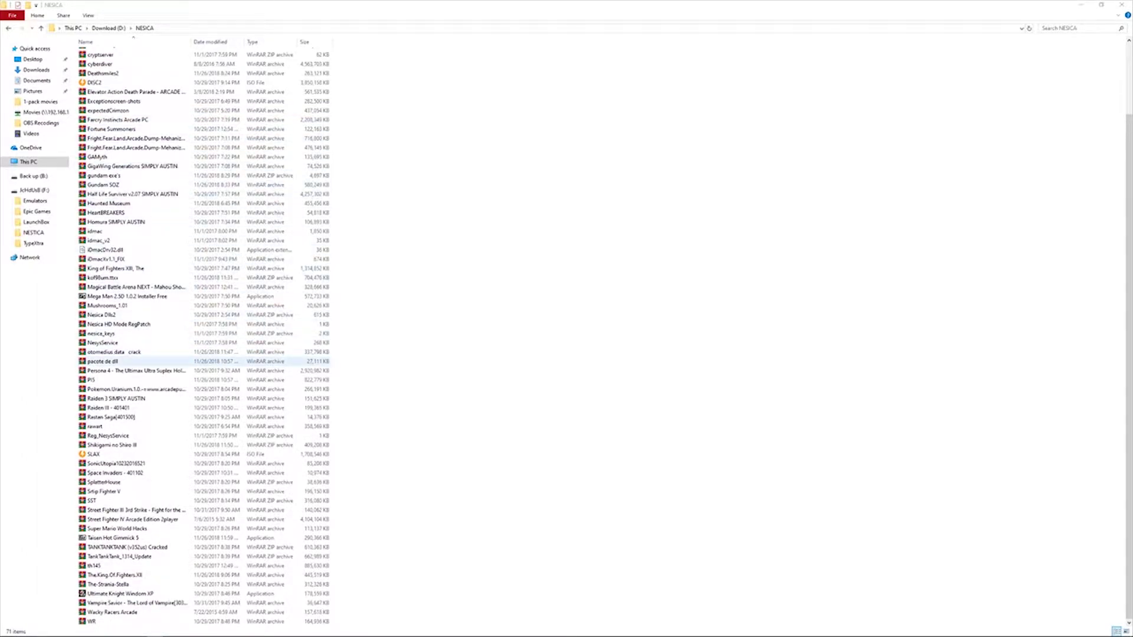
{"action": "scroll", "coordinate": [147, 358], "scroll_direction": "up", "scroll_amount": 2}
{"action": "scroll", "coordinate": [147, 359], "scroll_direction": "up", "scroll_amount": 1}
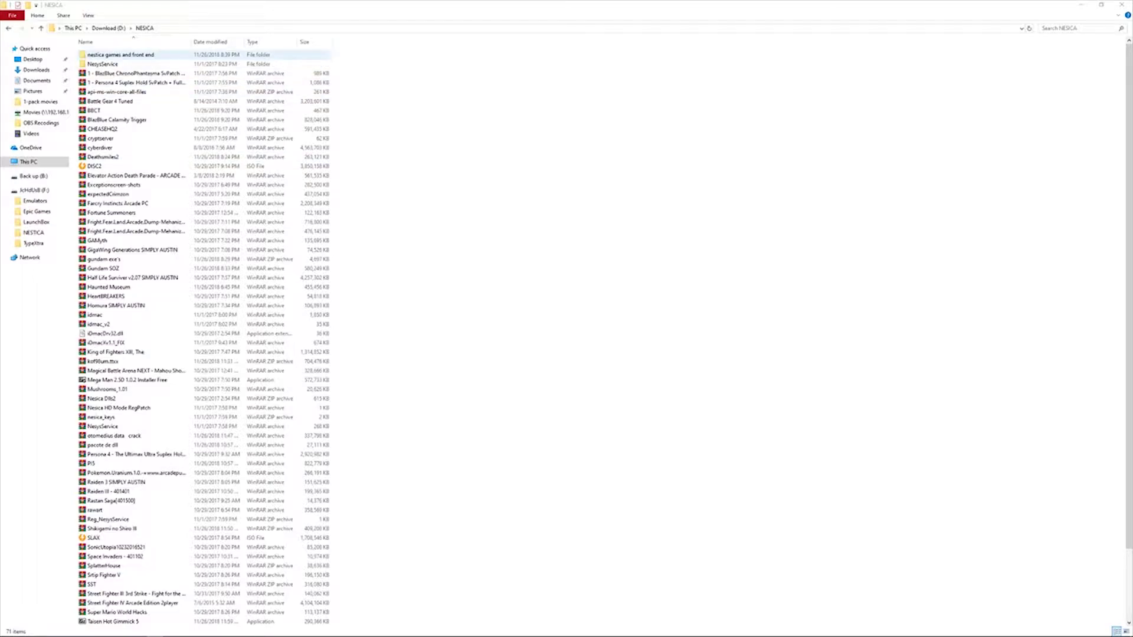
{"action": "double_click", "coordinate": [129, 55]}
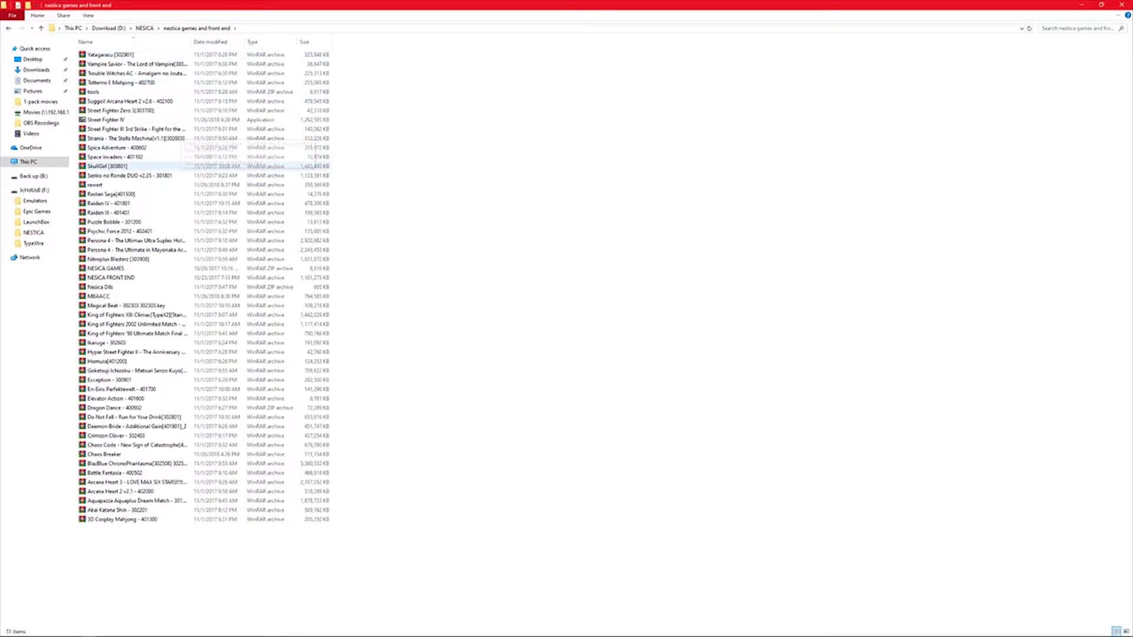
{"action": "key", "text": "BackSpace"}
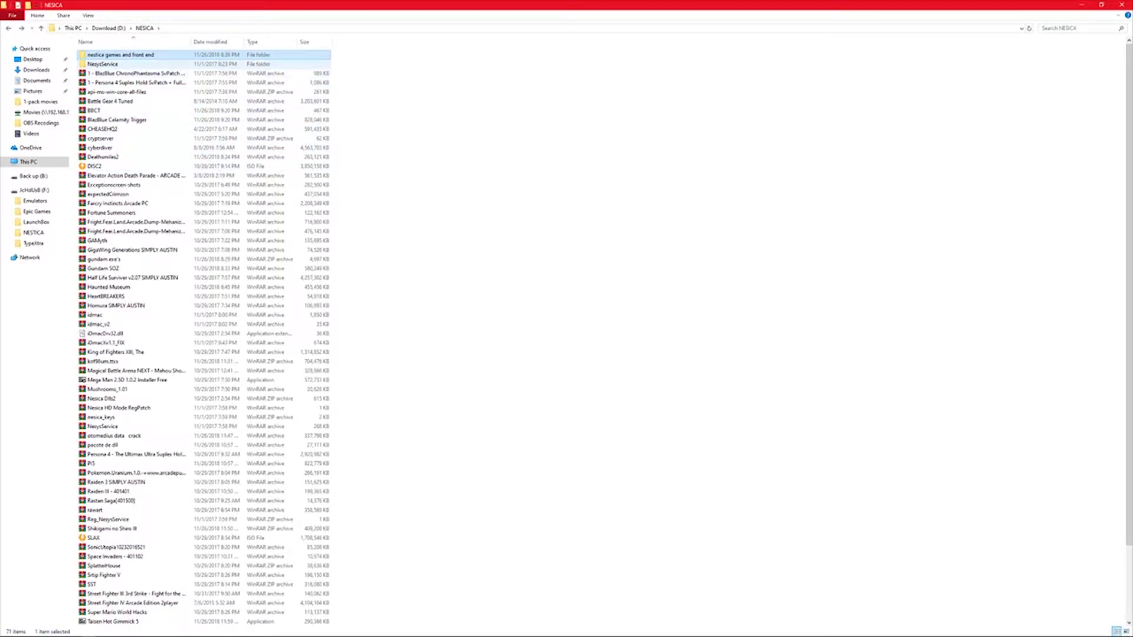
{"action": "key", "text": "Return"}
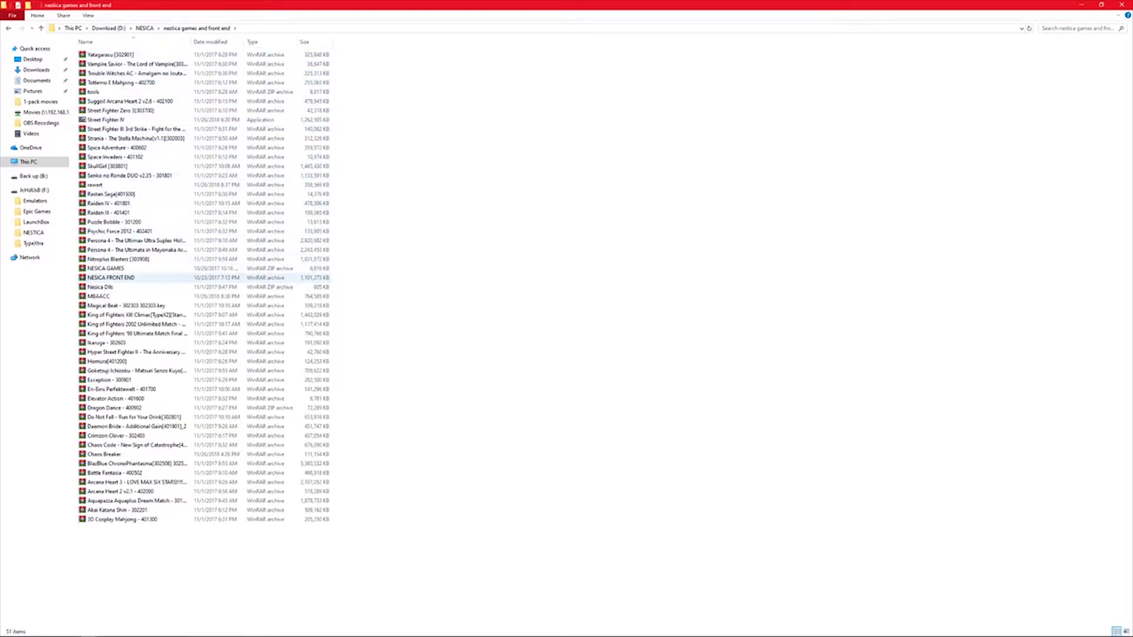
{"action": "left_click", "coordinate": [111, 277]}
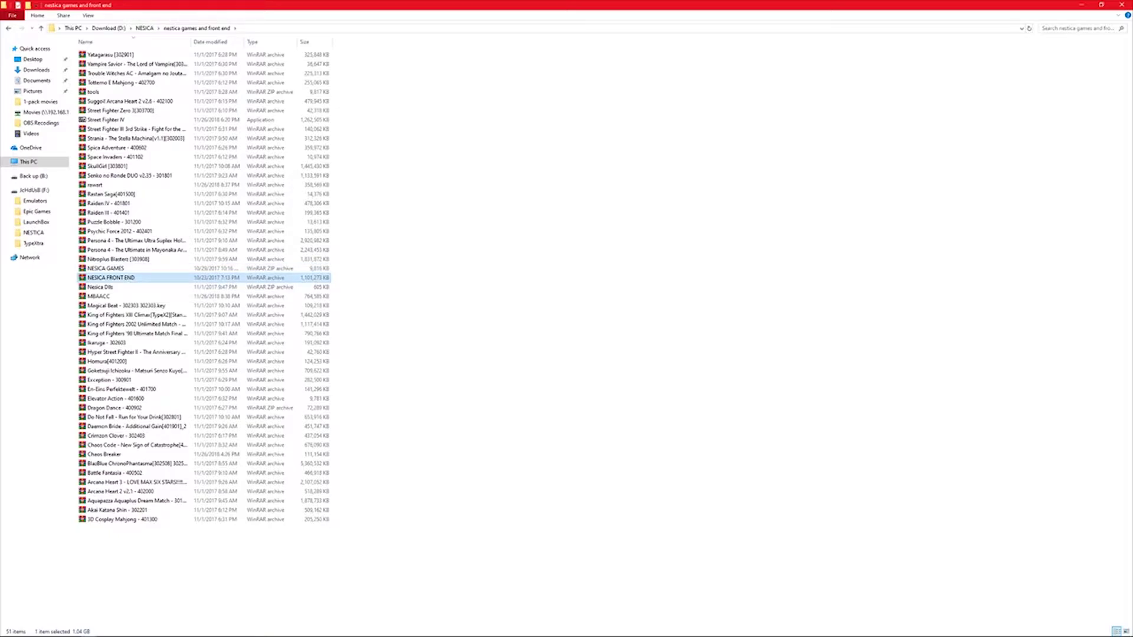
- Open the NESICA GAMES archive, view the support files in its inner folder, and close it
{"action": "double_click", "coordinate": [112, 268]}
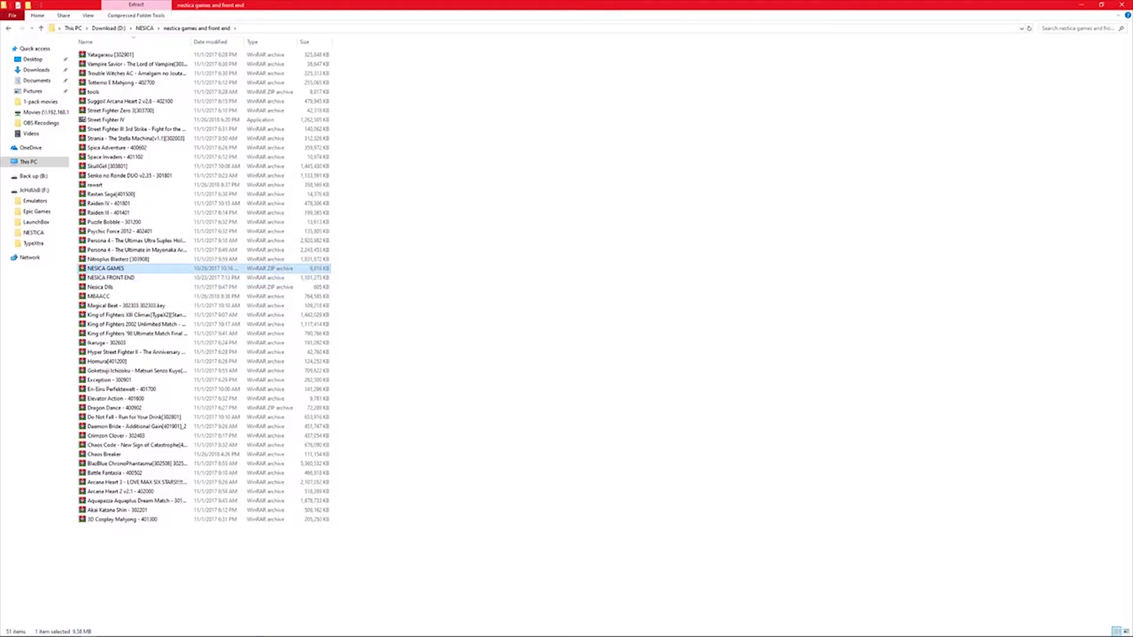
{"action": "double_click", "coordinate": [717, 233]}
{"action": "key", "text": "Down"}
{"action": "key", "text": "Return"}
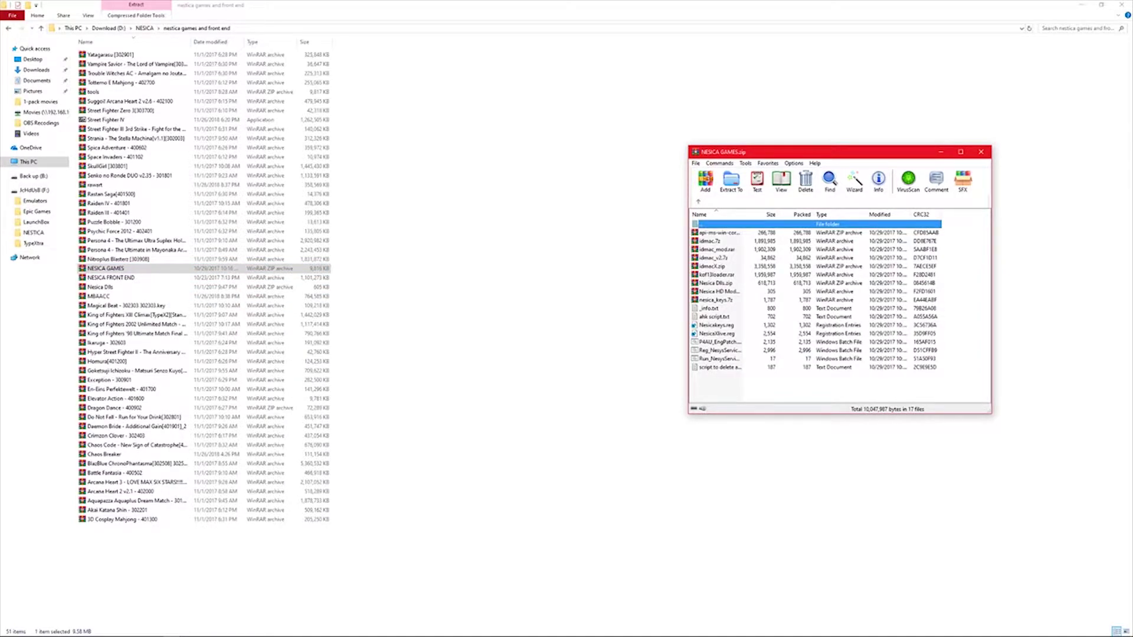
{"action": "key", "text": "Escape"}
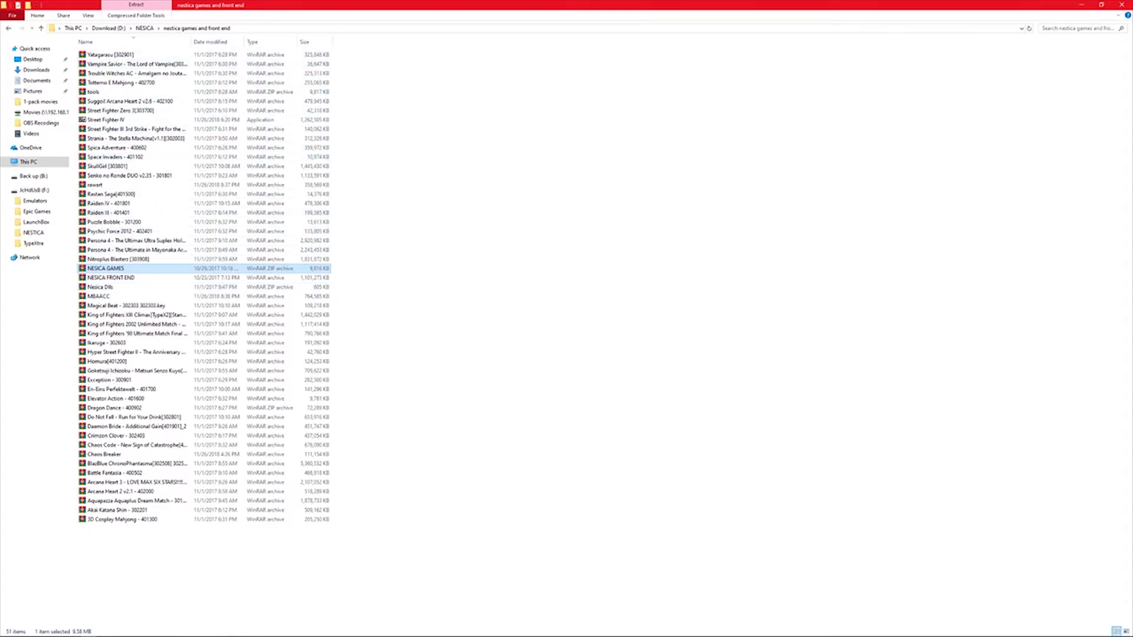
- Select all archives in the nestica games and front end folder, and box-select the NesysService folder and archives in the parent NESICA folder
{"action": "left_click_drag", "start_coordinate": [101, 559], "coordinate": [81, 50]}
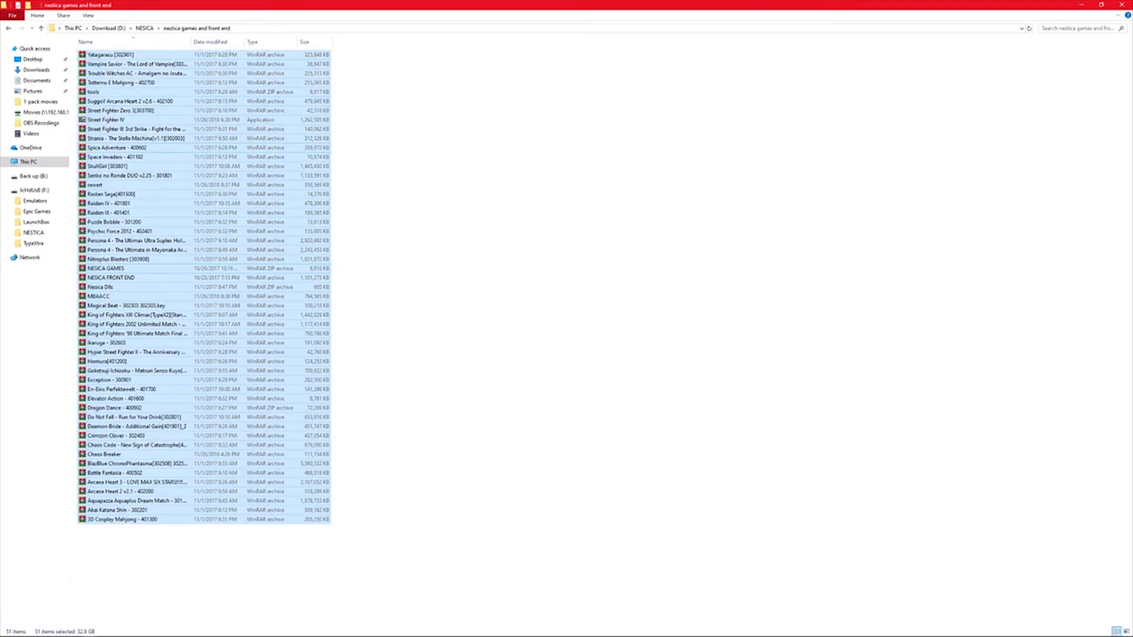
{"action": "key", "text": "BackSpace"}
{"action": "left_click_drag", "start_coordinate": [397, 60], "coordinate": [101, 534]}
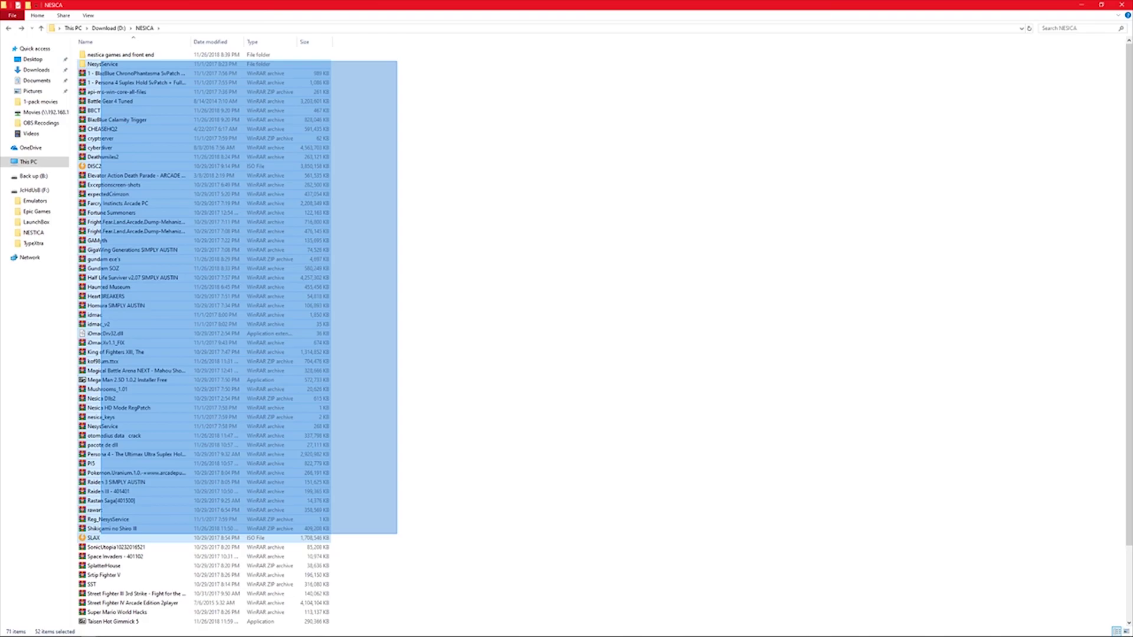
{"action": "left_click_drag", "start_coordinate": [101, 533], "coordinate": [89, 524]}
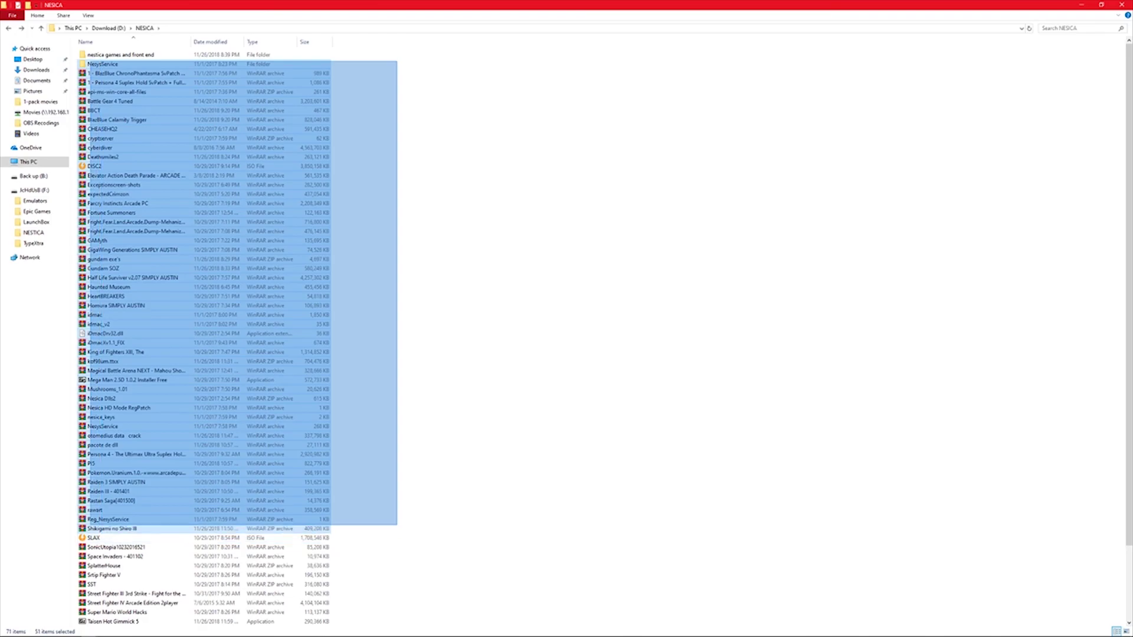